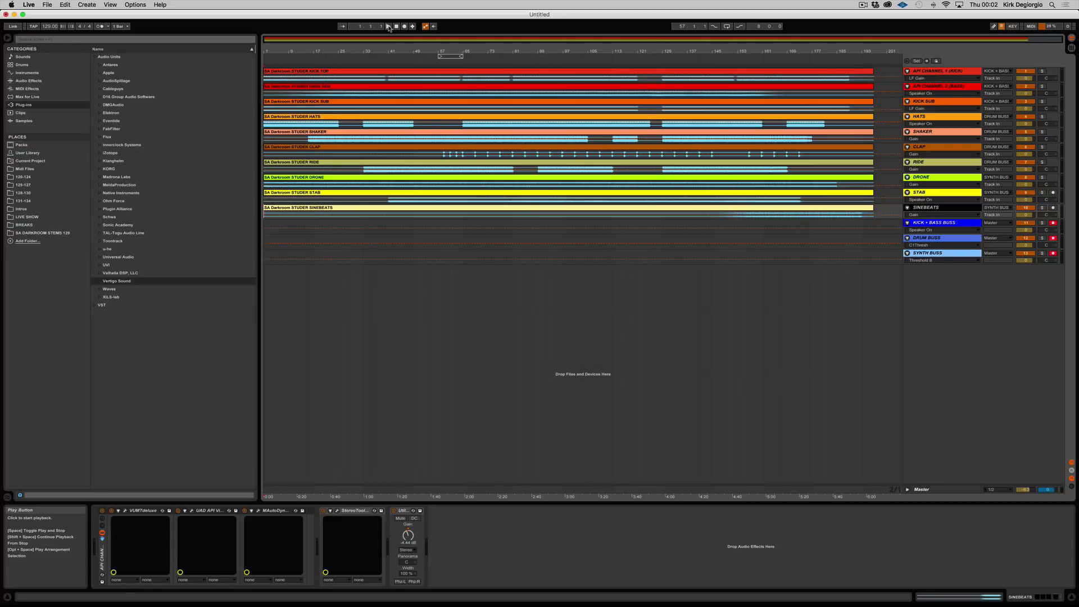
- Play the arrangement and add a fade-in to the DRONE clip from its start to about bar 16
click(389, 27)
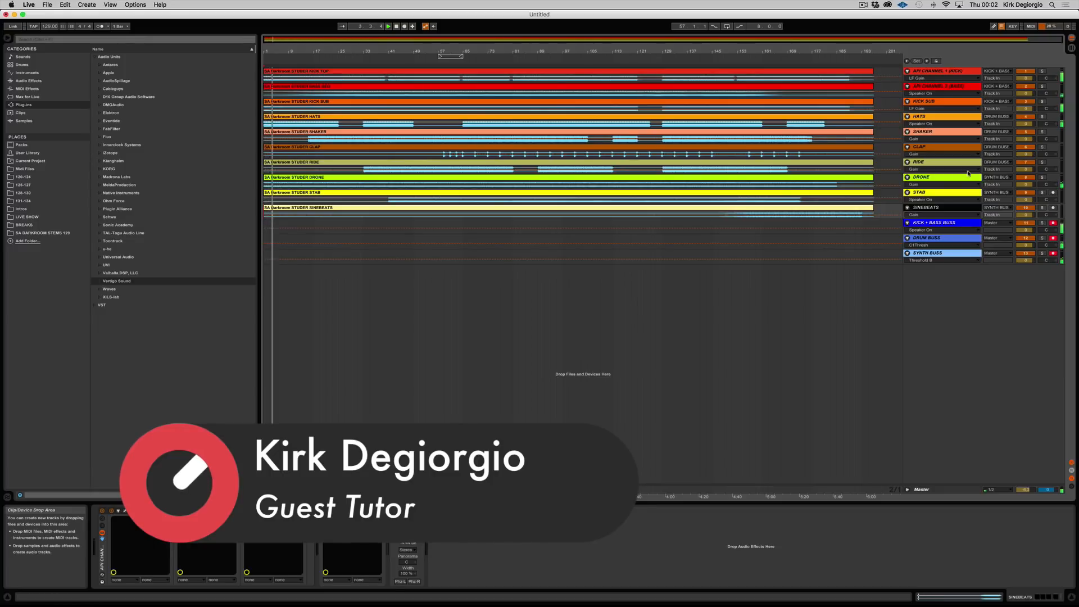
drag(914, 189, 914, 257)
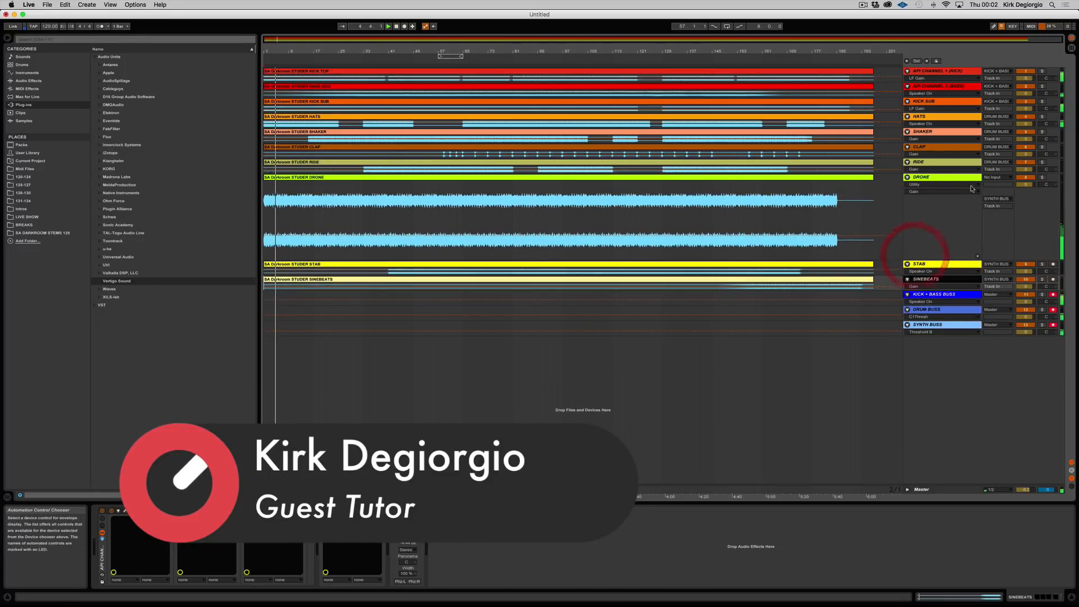
click(950, 184)
click(960, 197)
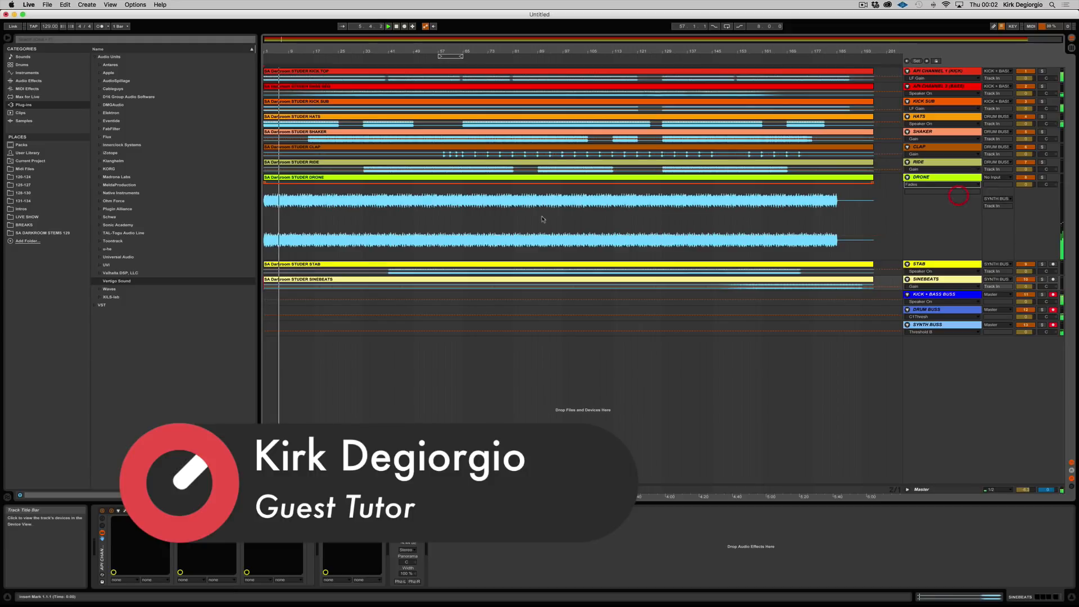
drag(279, 184, 311, 186)
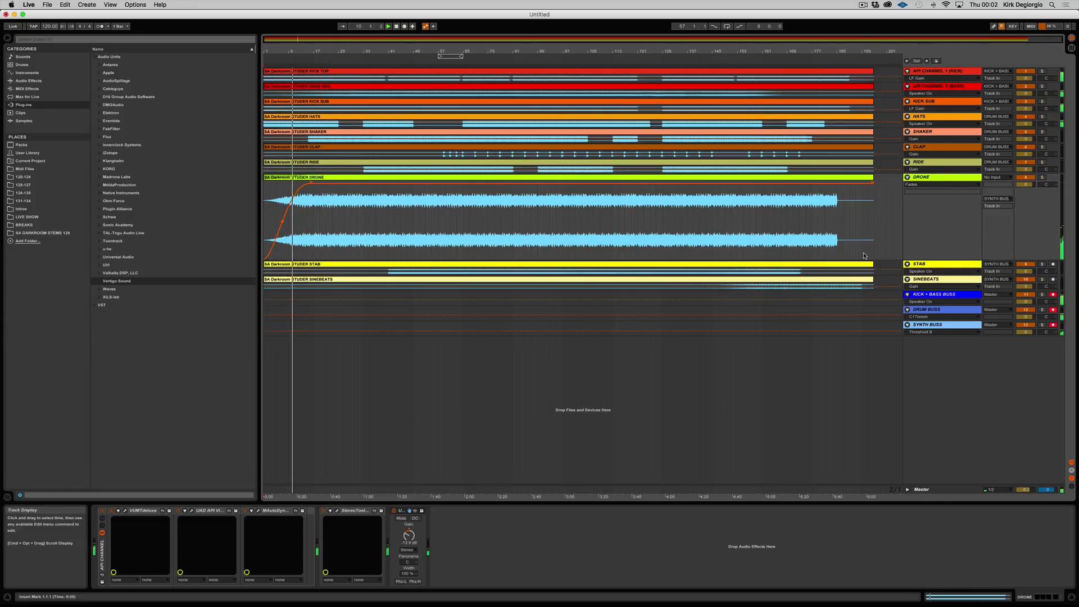
drag(910, 259, 910, 184)
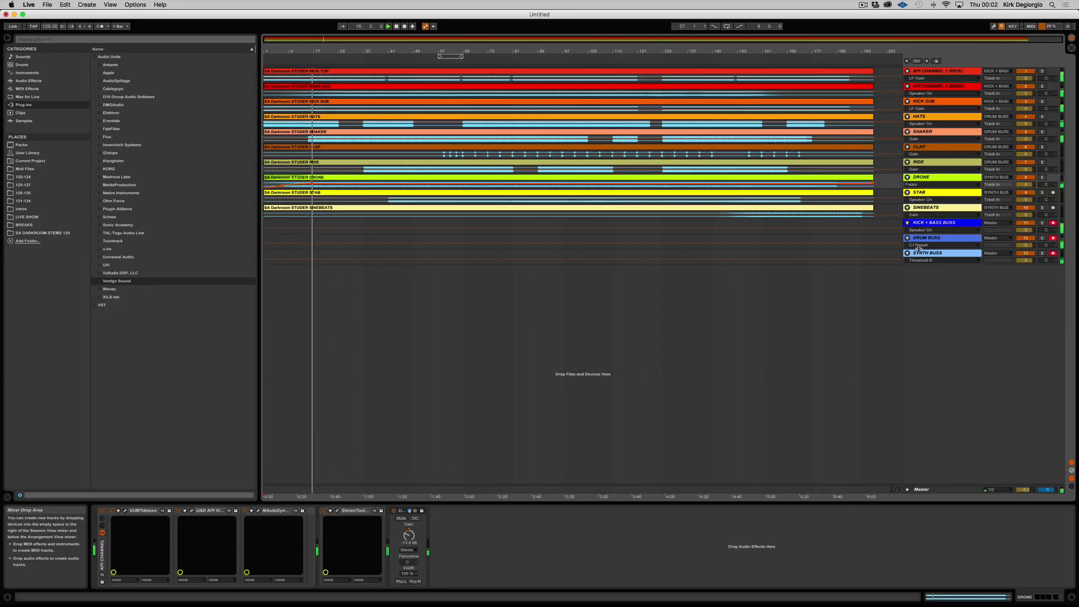
- Lower the Utility gain on the SHAKER track by a few decibels while the arrangement plays
click(931, 133)
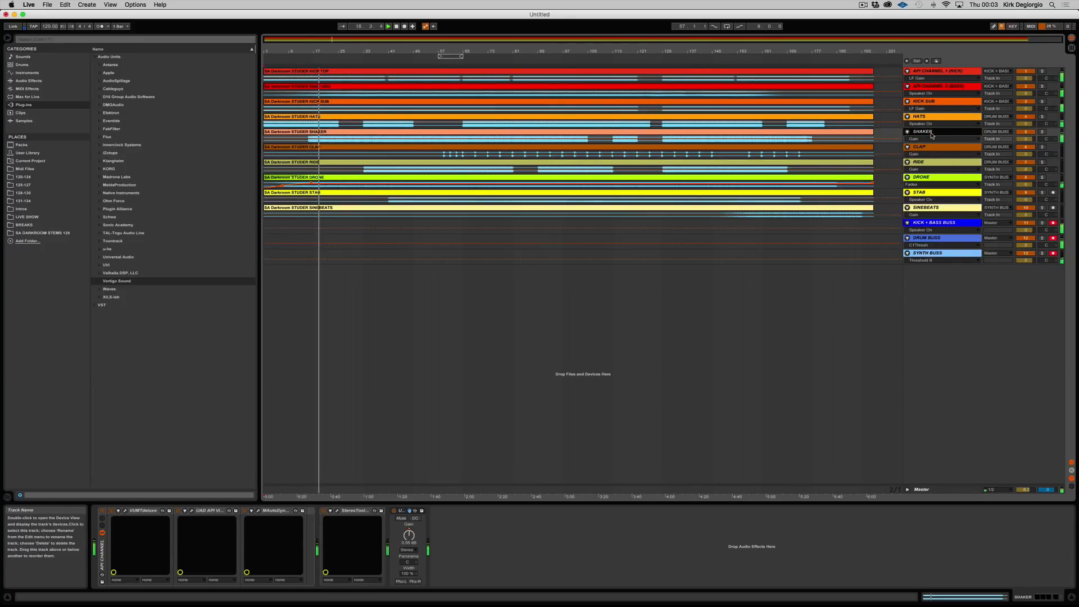
drag(413, 539, 413, 564)
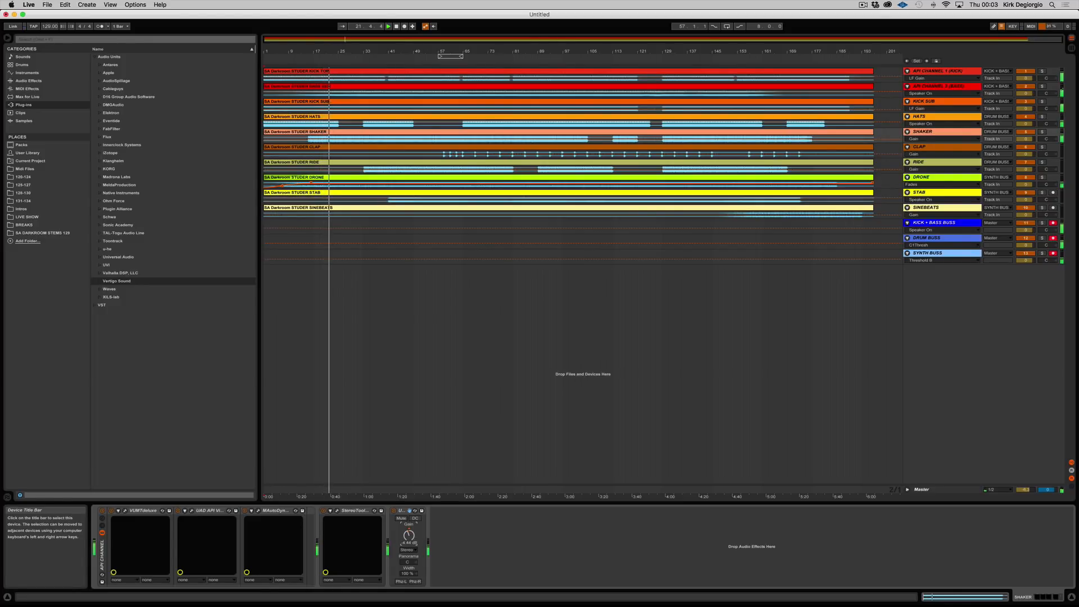
drag(408, 536, 408, 534)
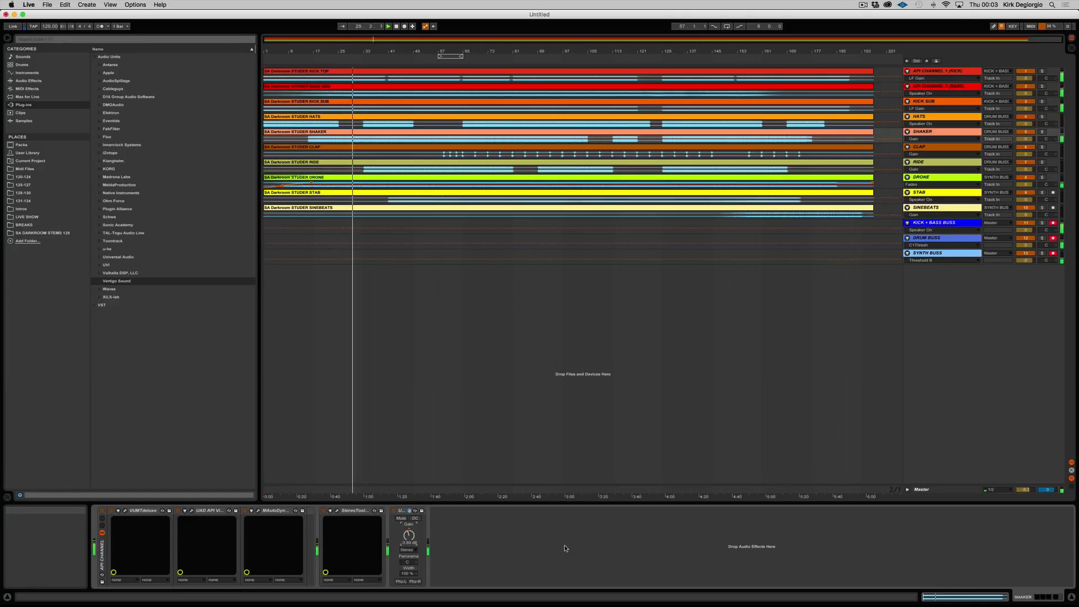
drag(407, 538, 408, 548)
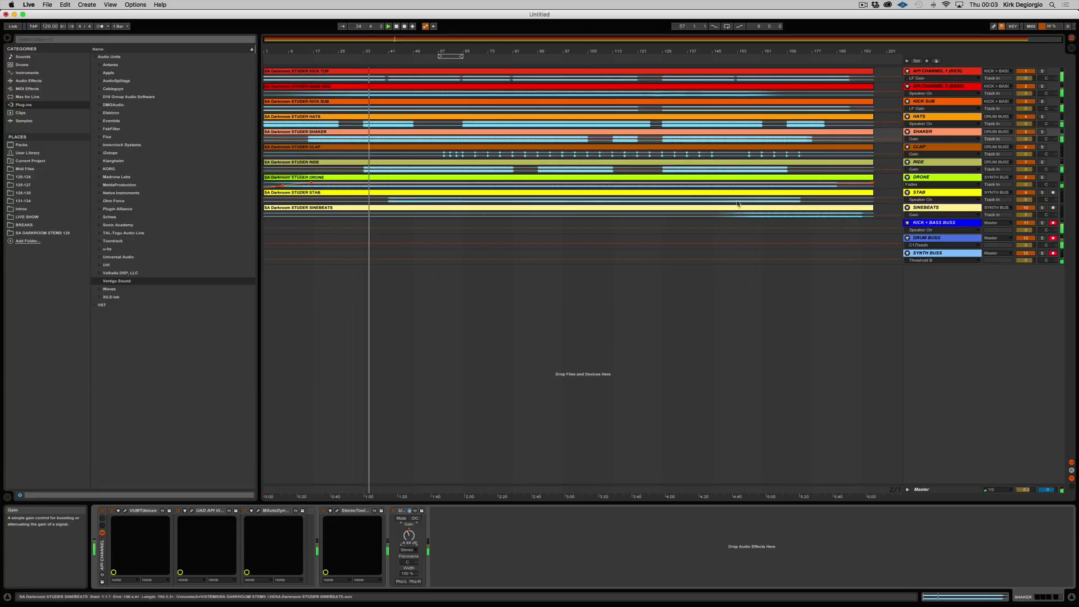
- Delete the first part of the RIDE clip so that it starts at bar 89
click(926, 164)
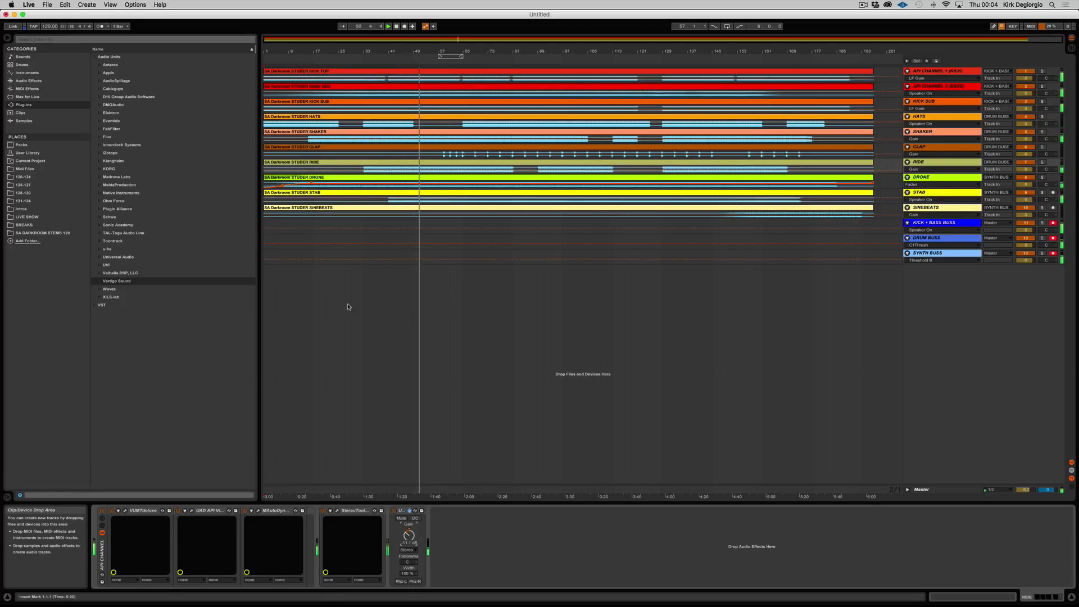
drag(265, 163, 535, 174)
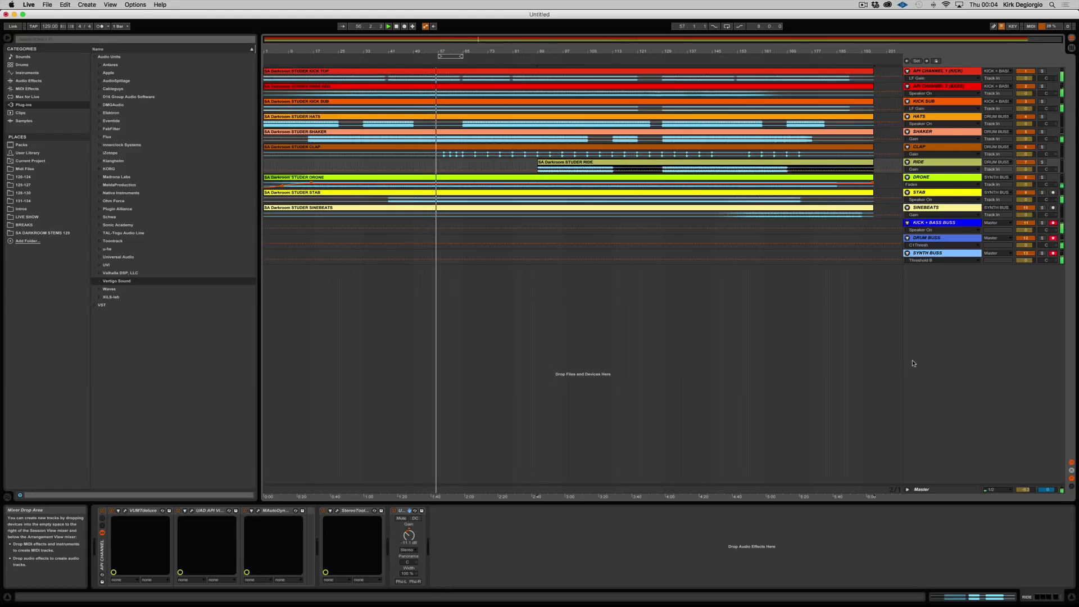
- Lower the DRONE track's Utility gain to about -20 dB and remove the fade-in from the start of its clip
click(931, 178)
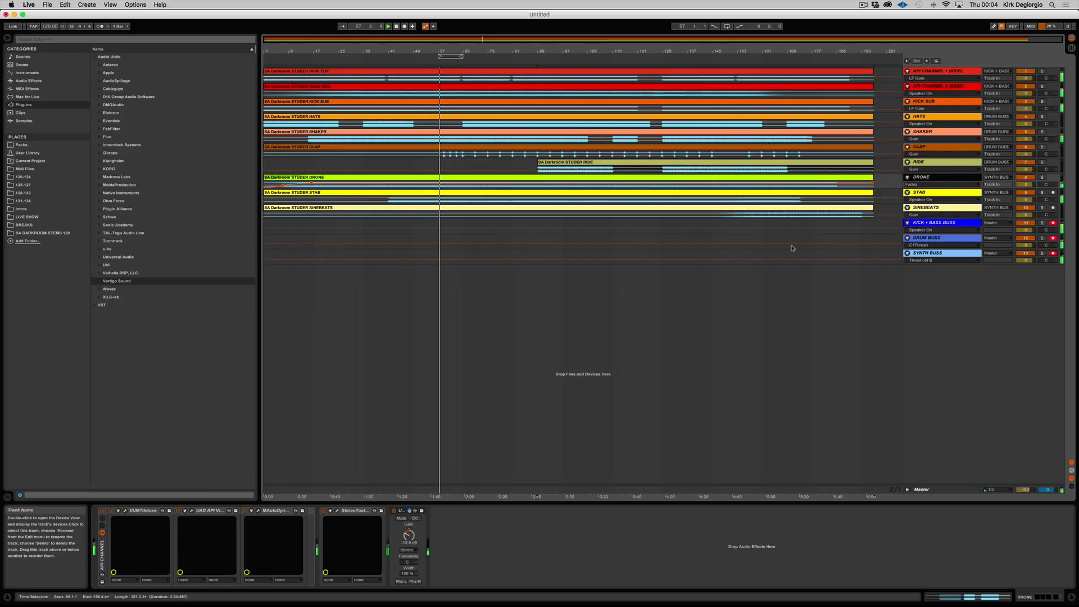
drag(407, 536, 407, 545)
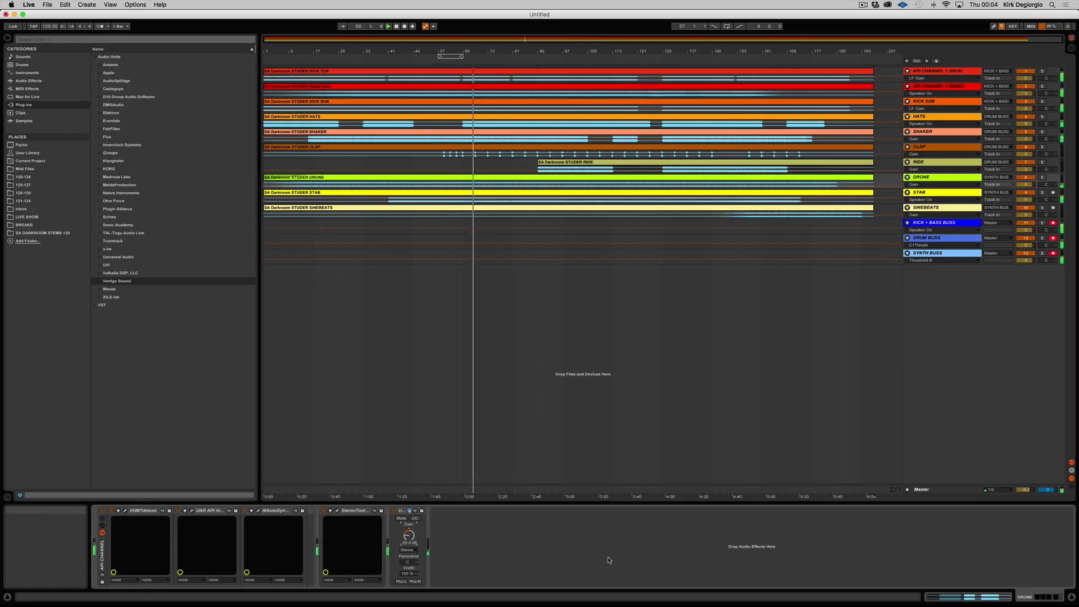
click(911, 191)
drag(910, 189, 909, 209)
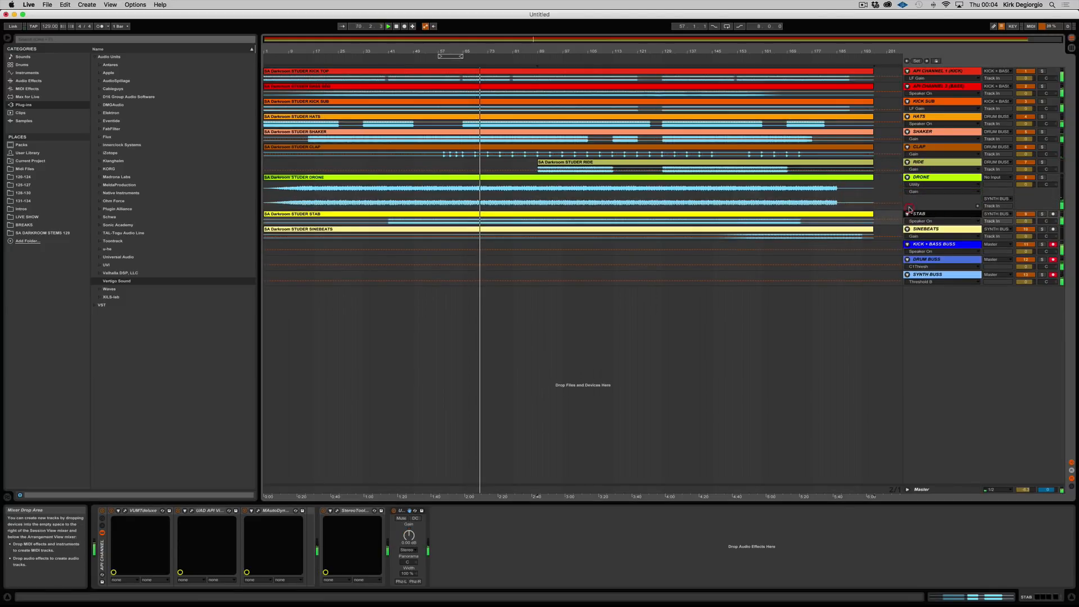
click(957, 188)
click(944, 179)
drag(312, 183, 234, 182)
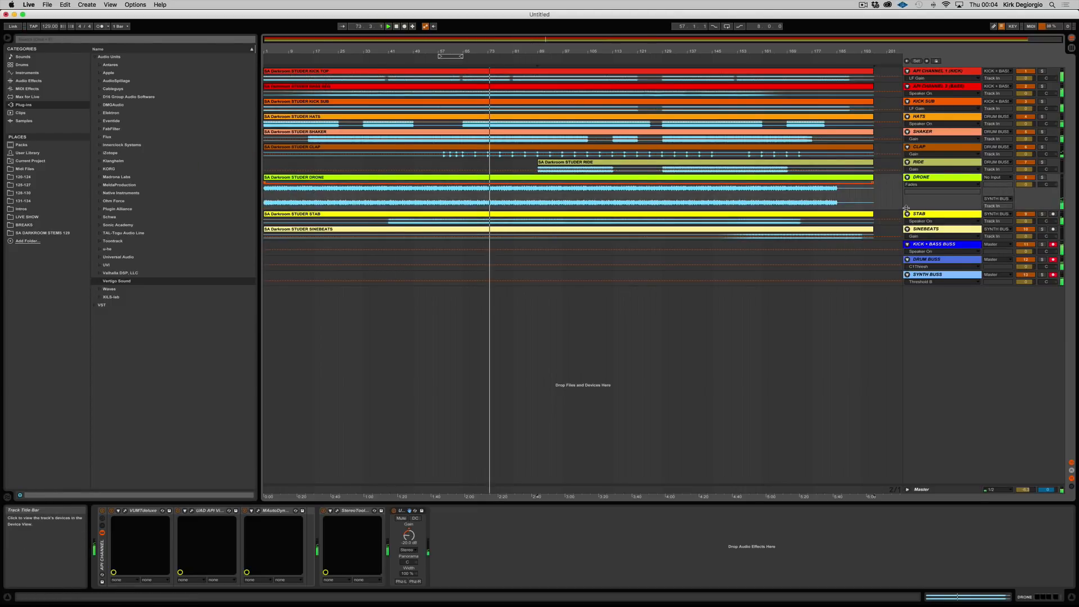
drag(906, 209, 908, 192)
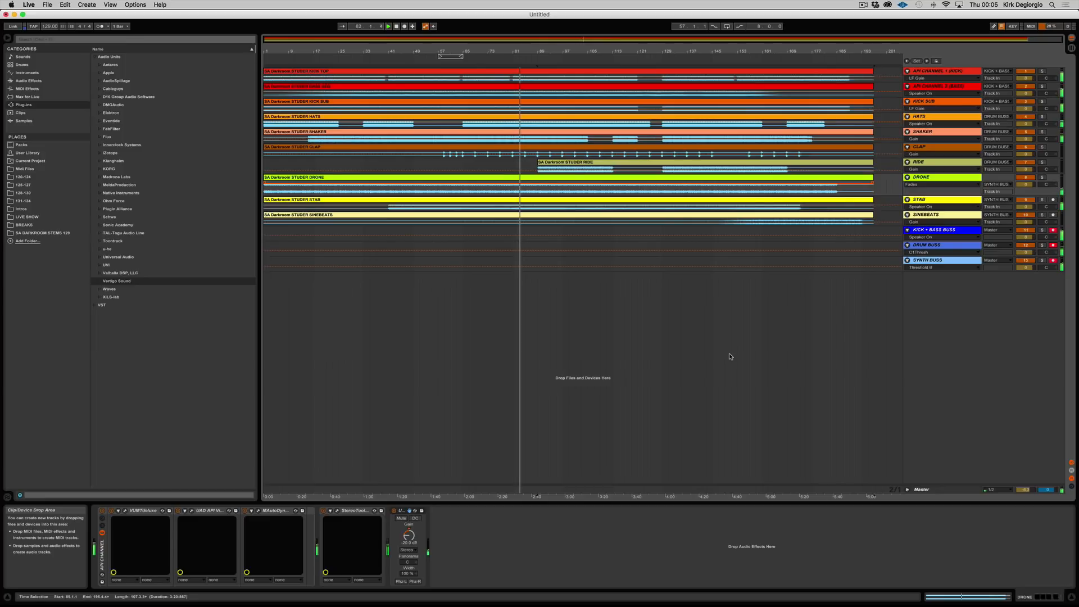
- Delete the time from bar 81 to bar 89 across the whole arrangement
mouse_move(512, 51)
mouse_down()
mouse_move(516, 80)
mouse_move(512, 67)
mouse_move(530, 55)
mouse_up()
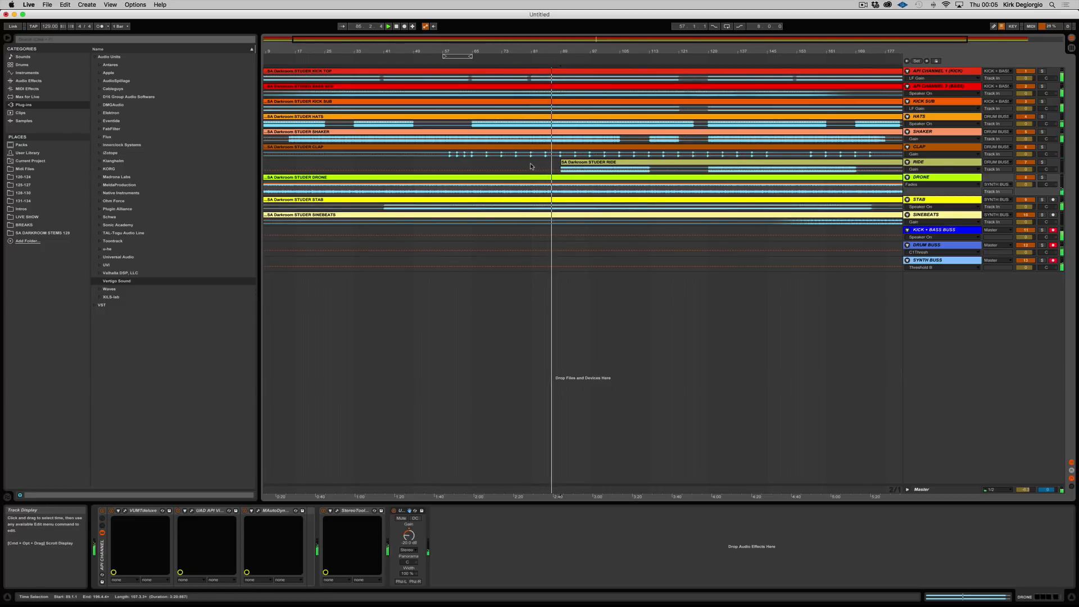
drag(531, 166, 560, 166)
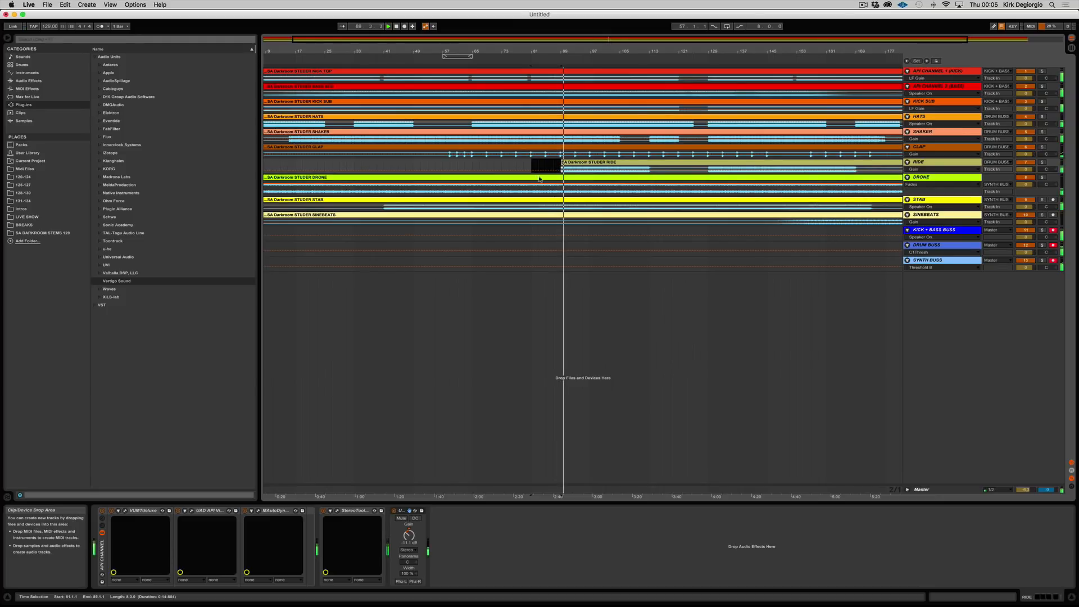
click(65, 4)
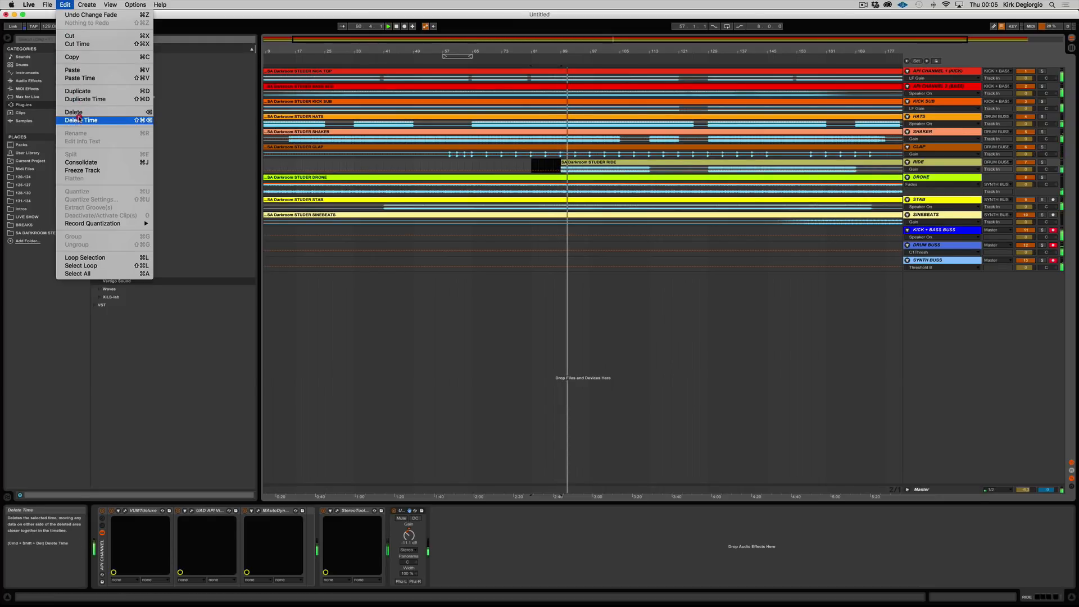
click(80, 119)
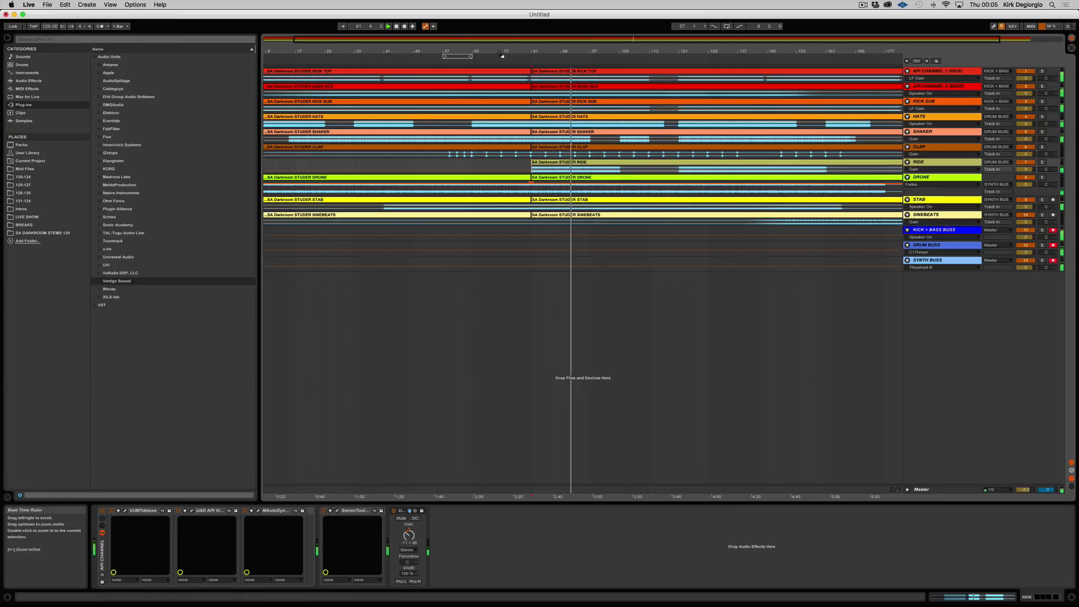
- Audition the shortened arrangement from about bar 75, and again from about bars 103 and 125
click(513, 55)
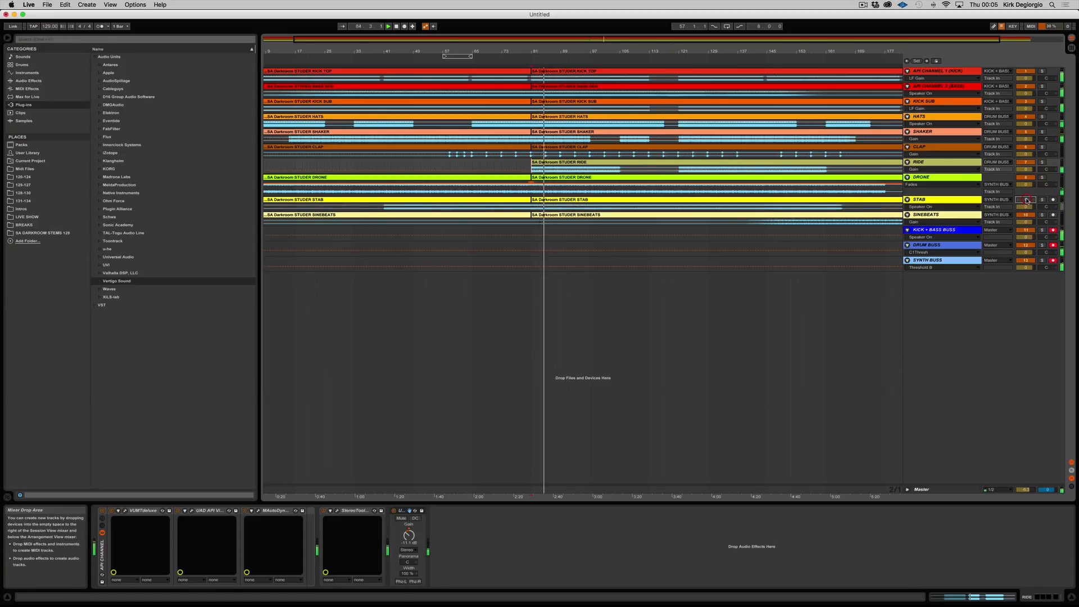
drag(918, 195, 918, 187)
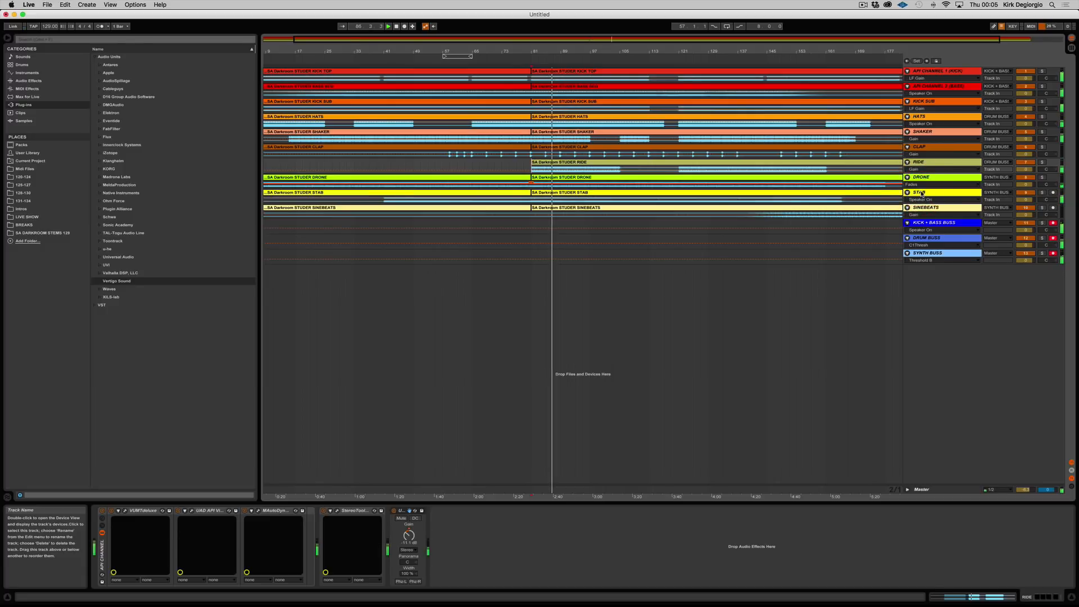
click(617, 52)
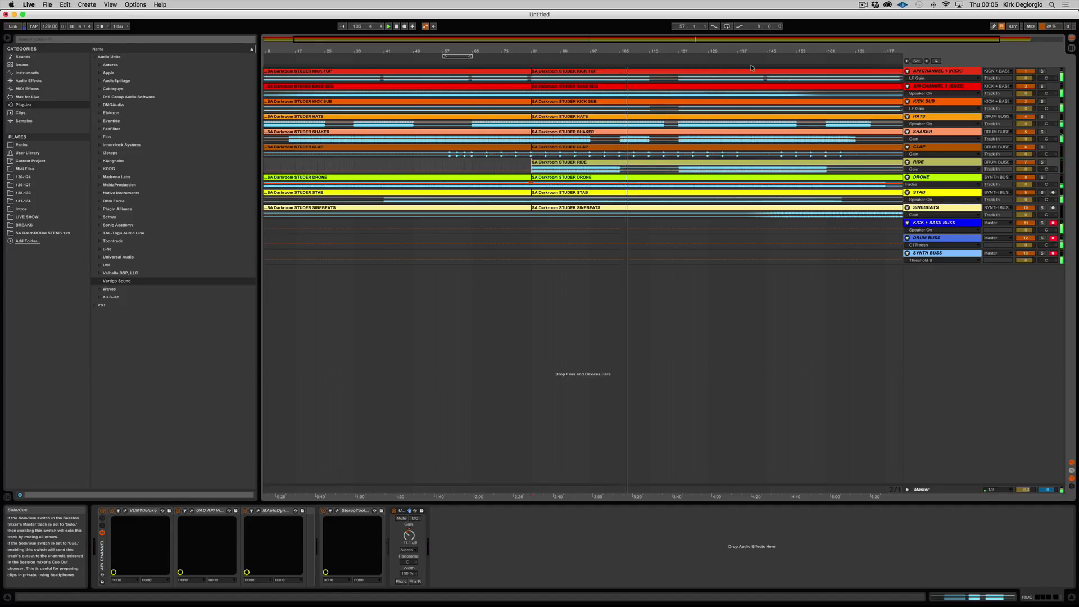
click(697, 59)
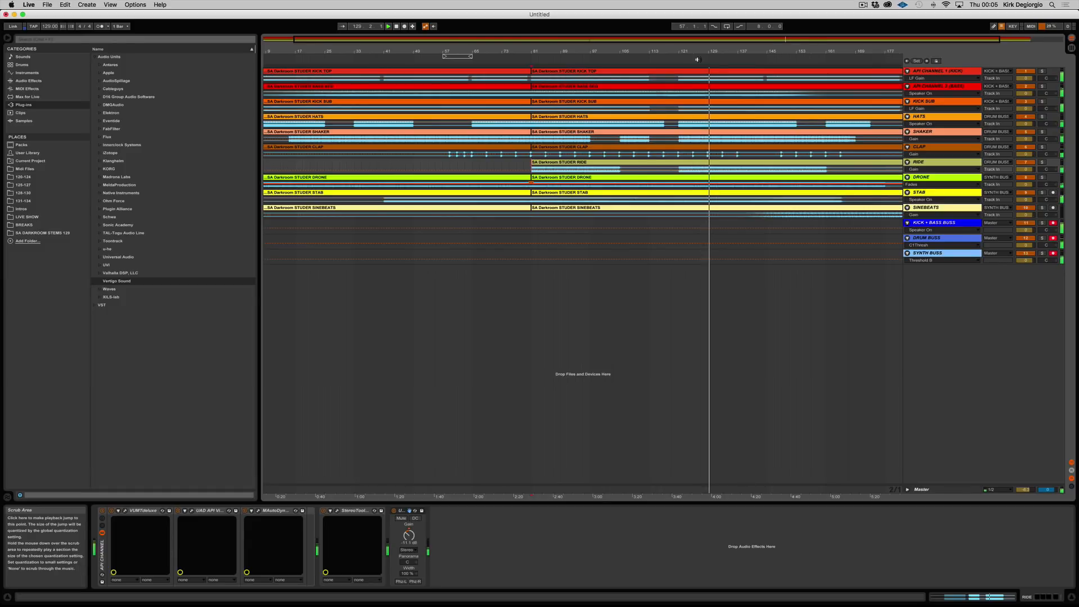
- Lower the Utility gain on the CLAP track slightly
click(917, 147)
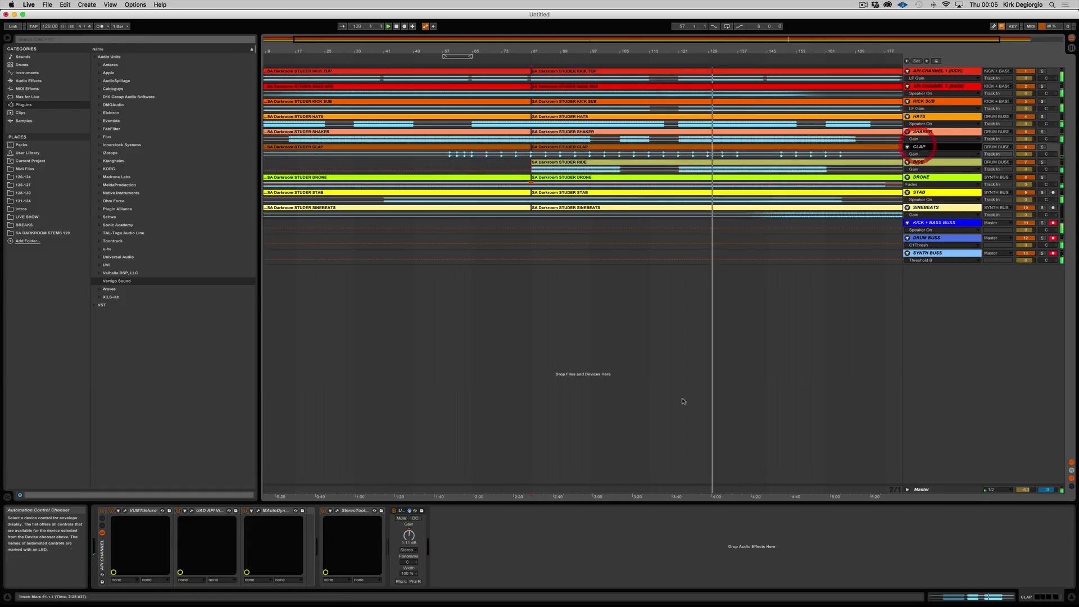
click(410, 537)
drag(410, 537, 410, 543)
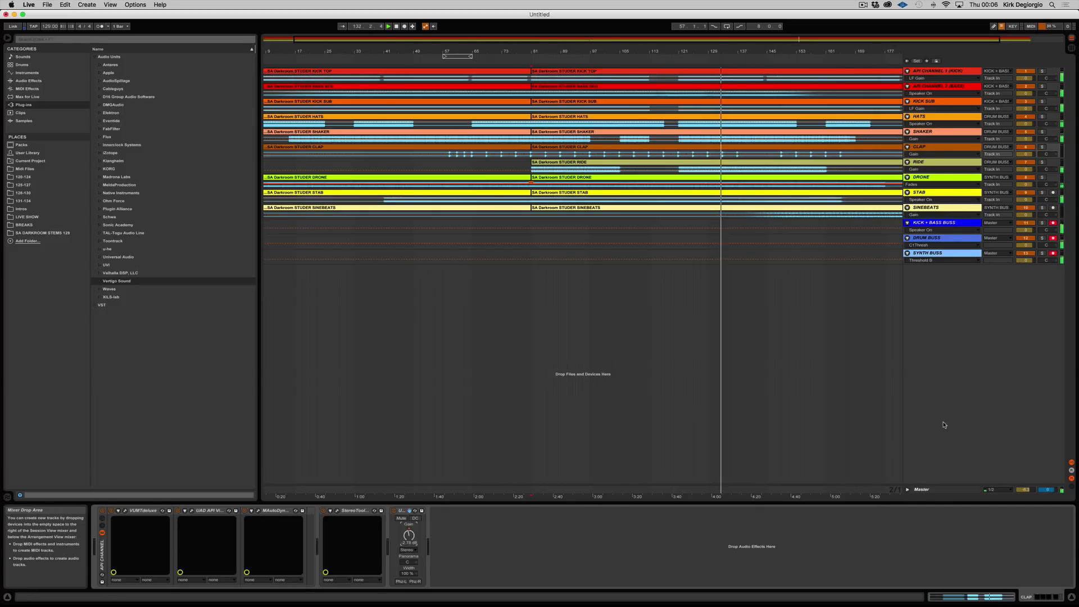
- Stop playback and examine the KICK TOP waveform closely at the breaks around bars 40 and 113
drag(578, 52, 565, 50)
click(396, 26)
mouse_move(389, 51)
mouse_down()
mouse_move(390, 129)
mouse_move(389, 51)
mouse_up()
drag(909, 79, 909, 196)
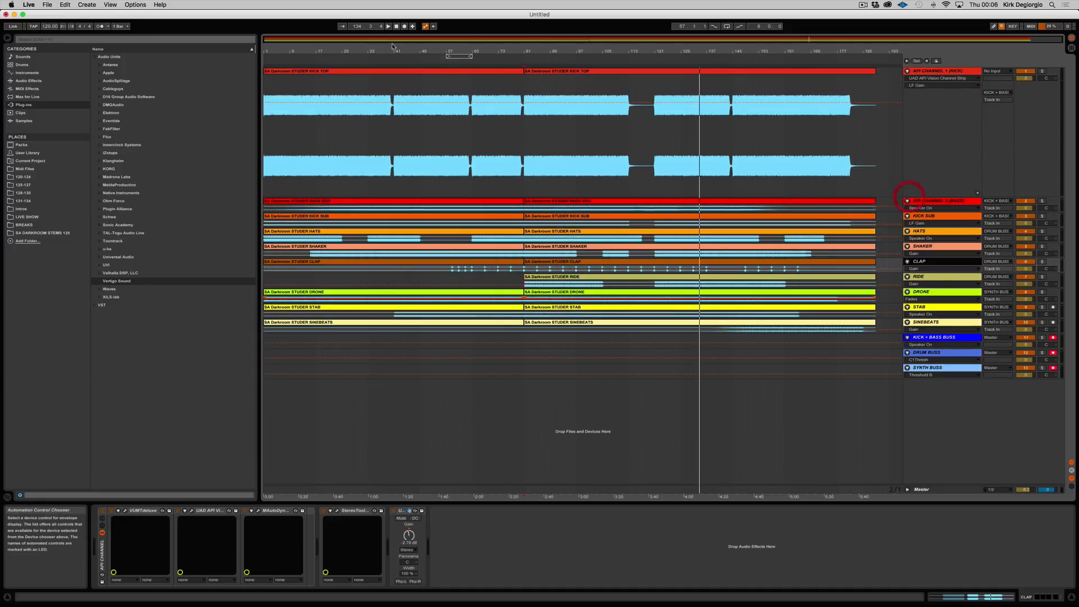
drag(387, 51, 387, 94)
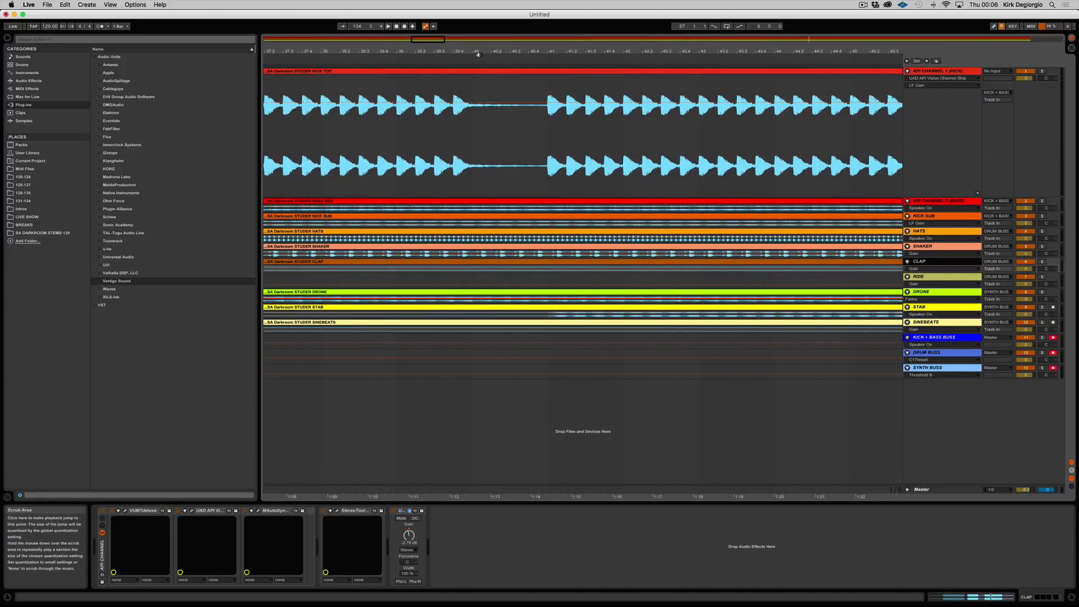
drag(470, 51, 471, 20)
drag(632, 51, 631, 135)
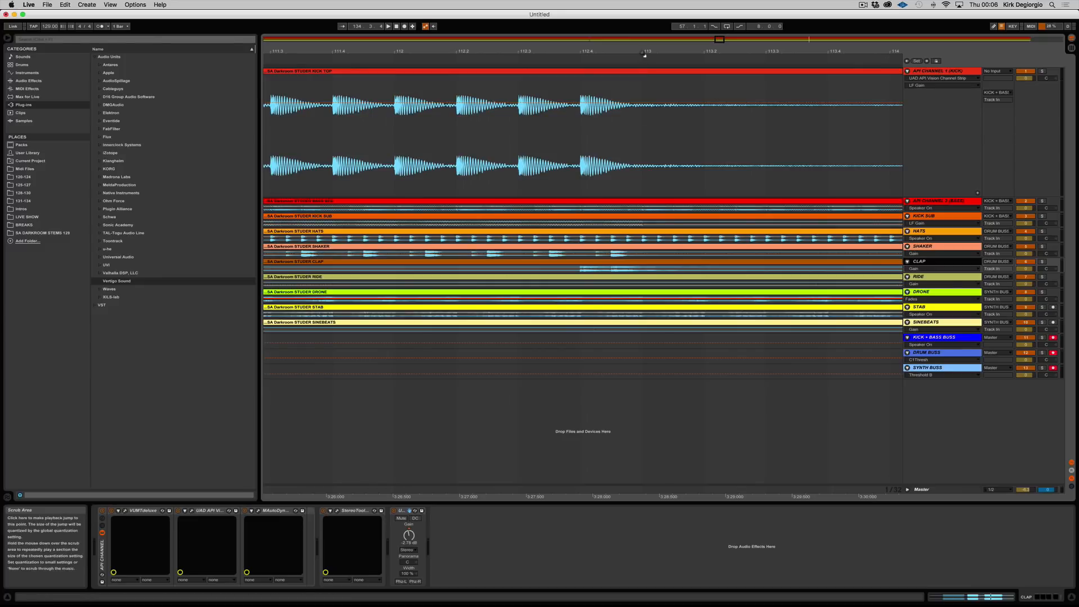
- Enlarge the KICK SUB track, solo it and play the end of its section just before bar 113
drag(643, 51, 643, 11)
drag(910, 194, 911, 261)
drag(626, 52, 790, 52)
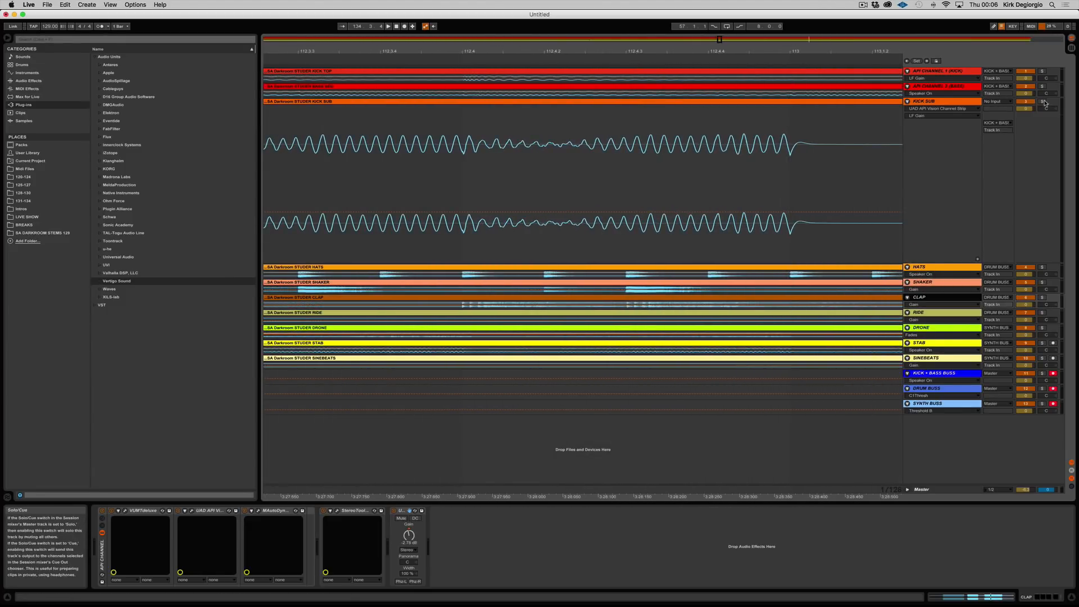
click(287, 56)
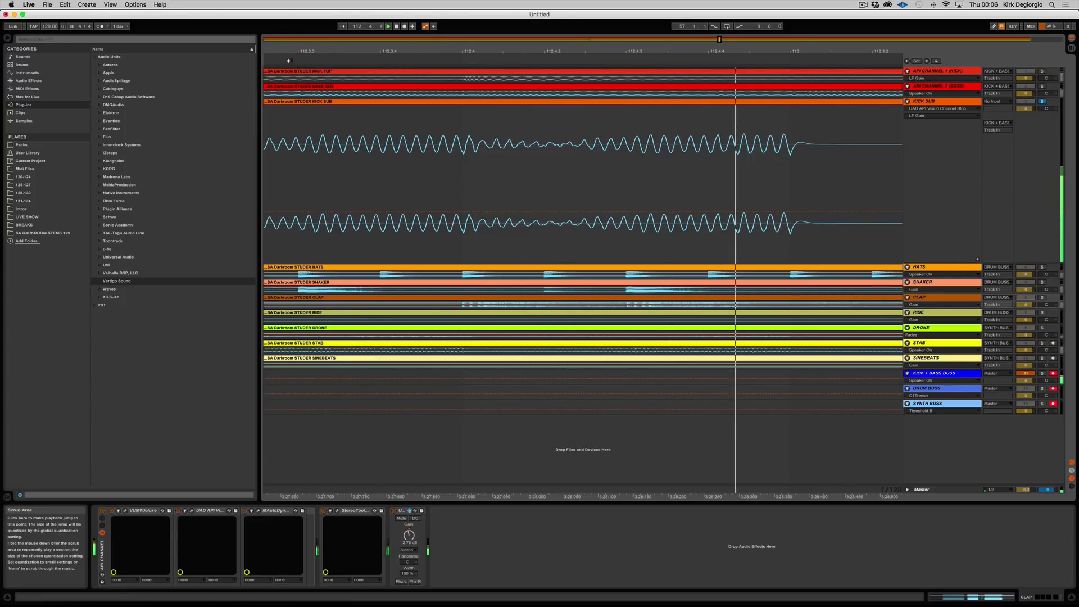
- Delete the silent stretch of the KICK SUB clip from bar 113 to about bar 119
drag(343, 51, 343, 8)
mouse_move(917, 261)
mouse_down()
mouse_move(918, 114)
mouse_move(916, 240)
mouse_up()
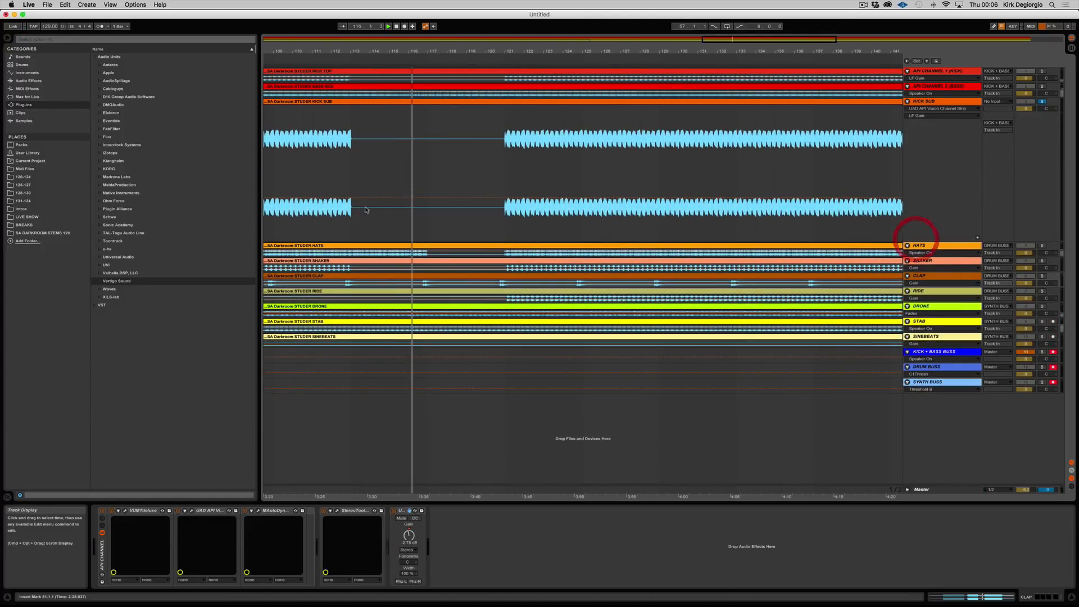
drag(351, 186, 474, 189)
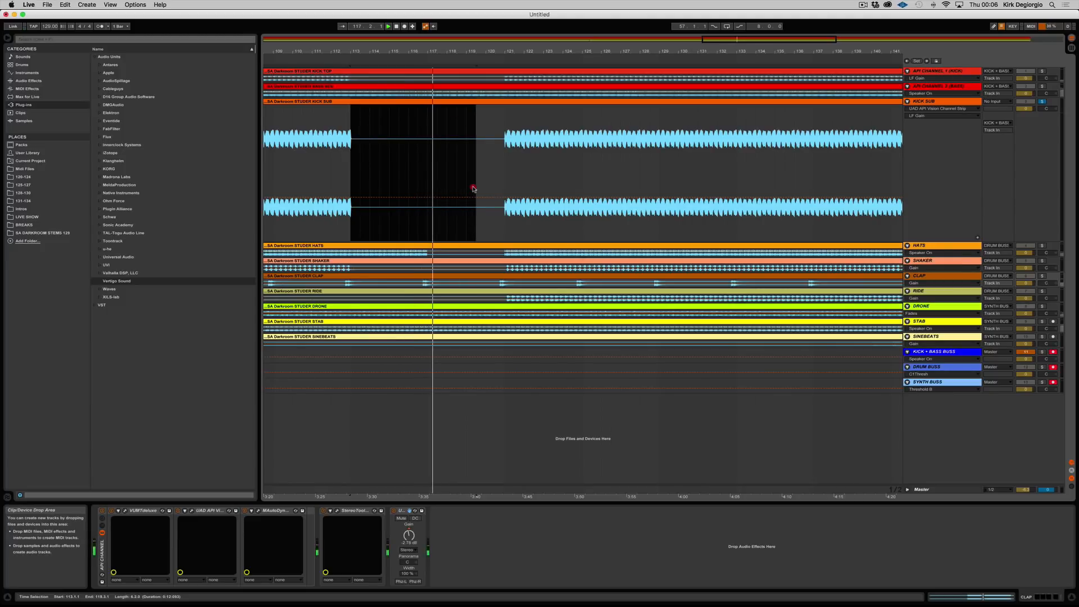
key(Delete)
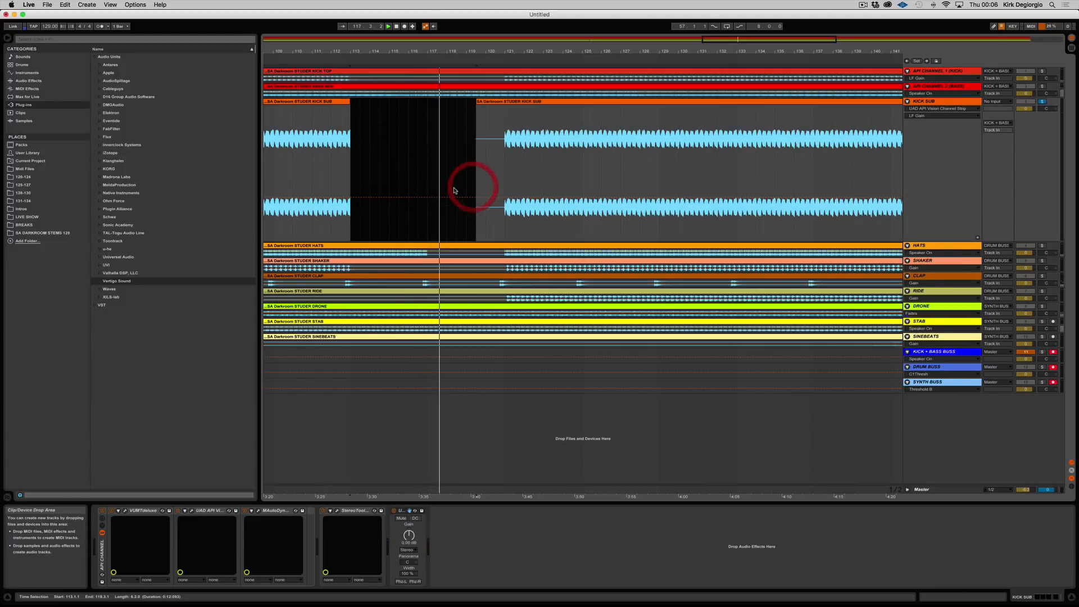
- Display the fades on the KICK SUB track and work on the fade-out at the clip's end at bar 113
click(950, 108)
click(933, 115)
drag(349, 52, 384, 121)
click(382, 108)
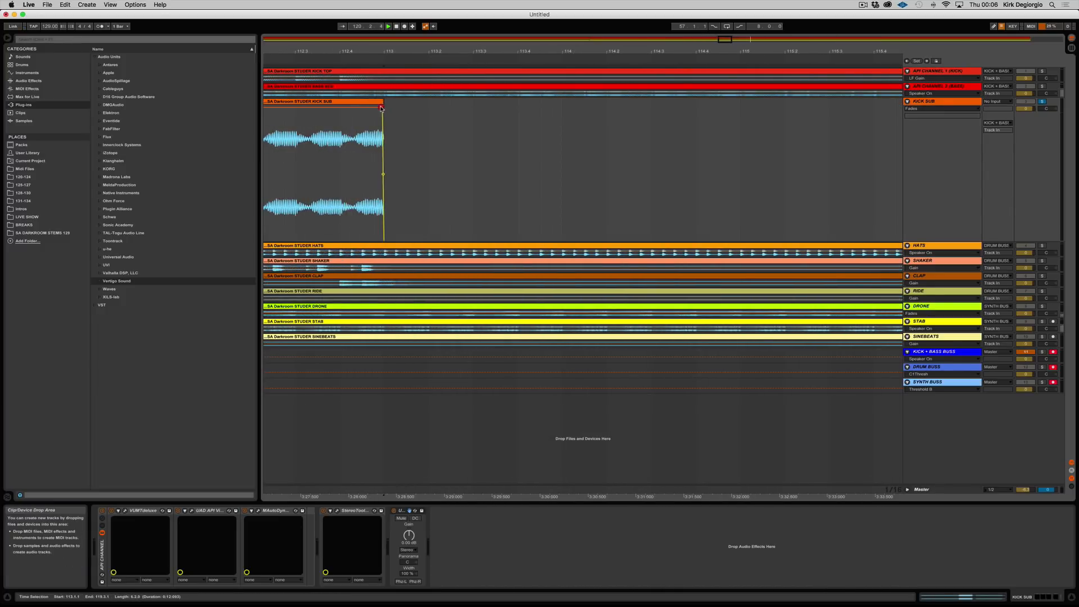
- Play the KICK SUB ending across bar 113 and lengthen its fade-out slightly
drag(385, 51, 630, 52)
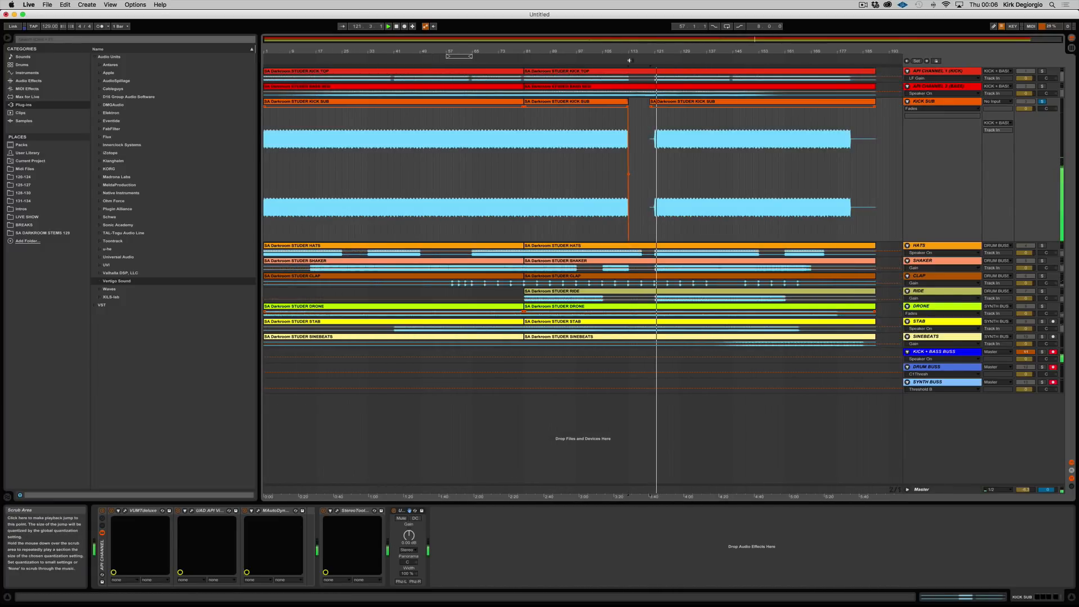
click(615, 59)
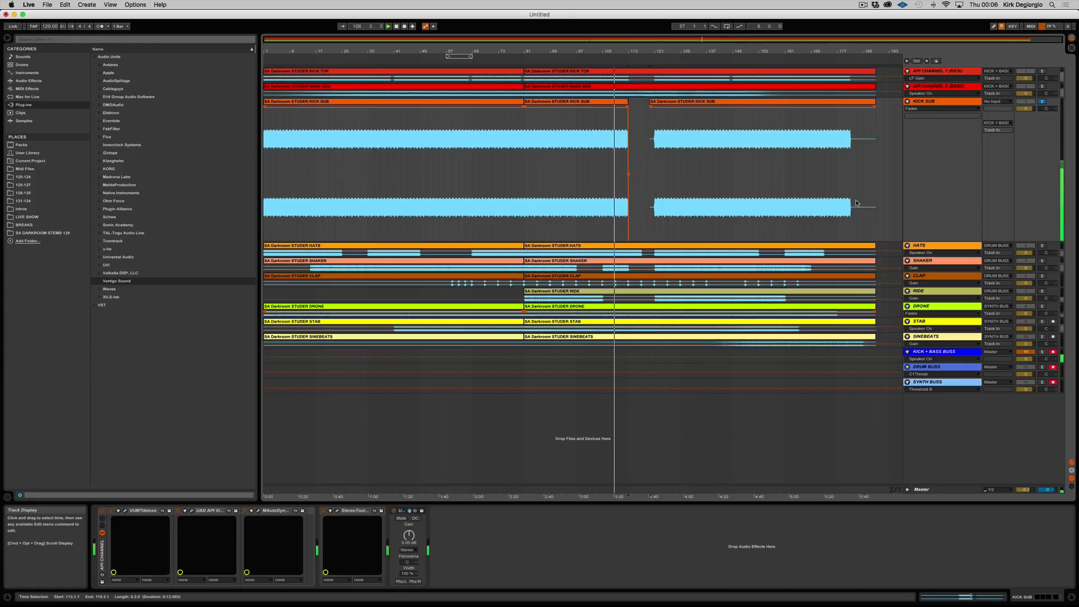
click(627, 54)
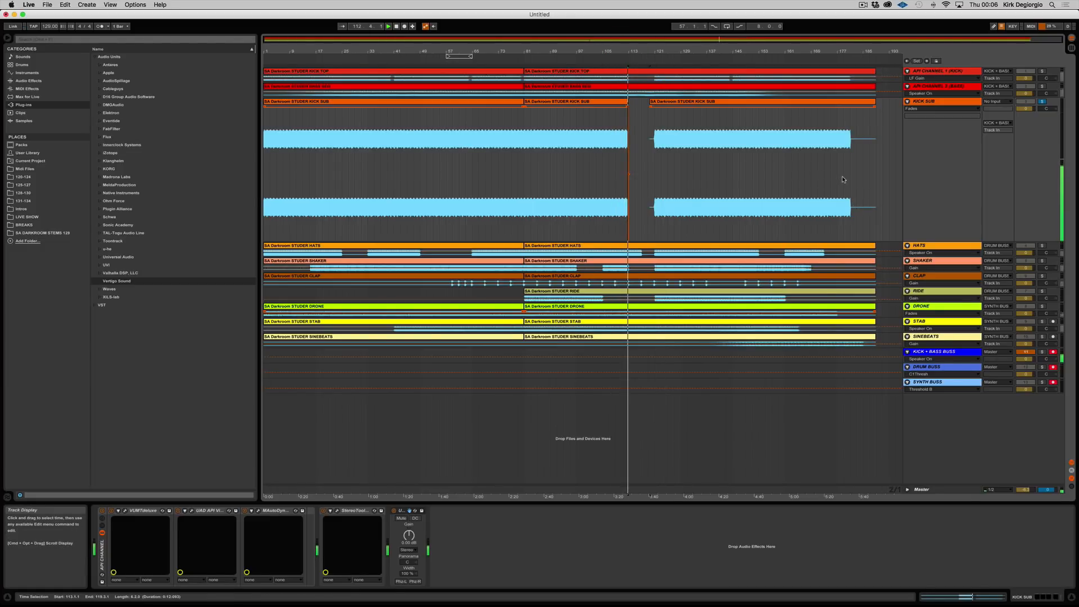
drag(635, 52, 636, 186)
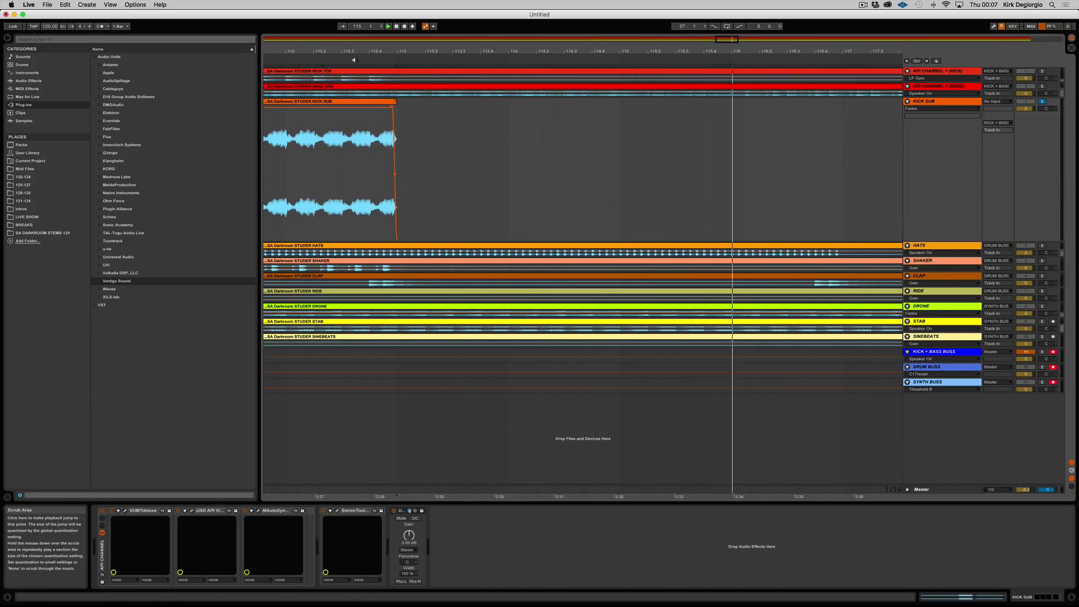
click(354, 59)
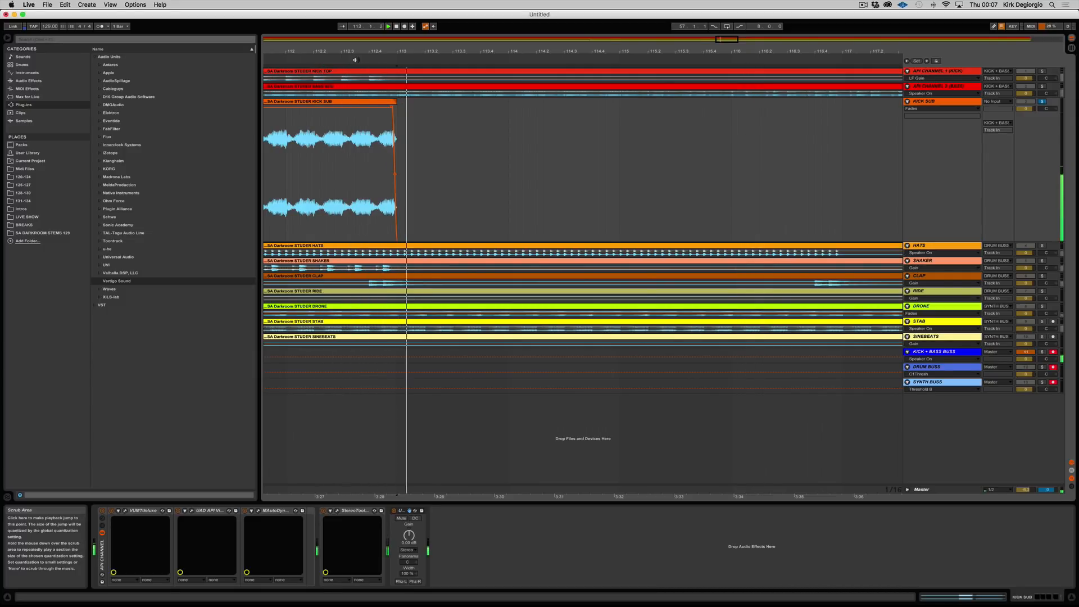
- Trim the silent tail off the last KICK SUB clip and add a short fade-out at its new end
drag(377, 52, 549, 8)
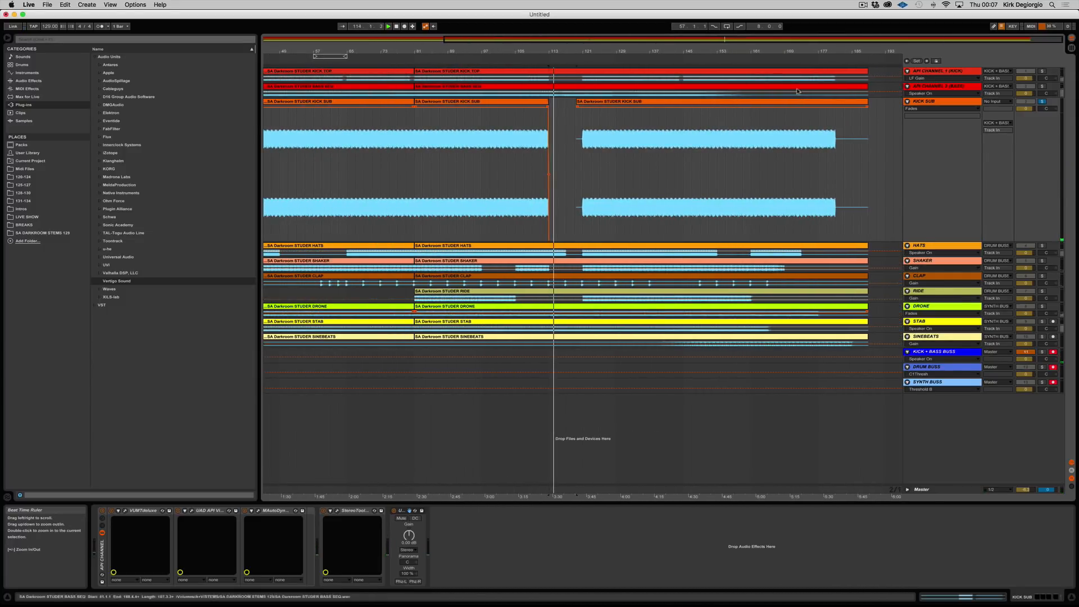
drag(867, 103, 835, 103)
drag(838, 51, 839, 197)
drag(396, 108, 385, 110)
drag(397, 51, 396, 6)
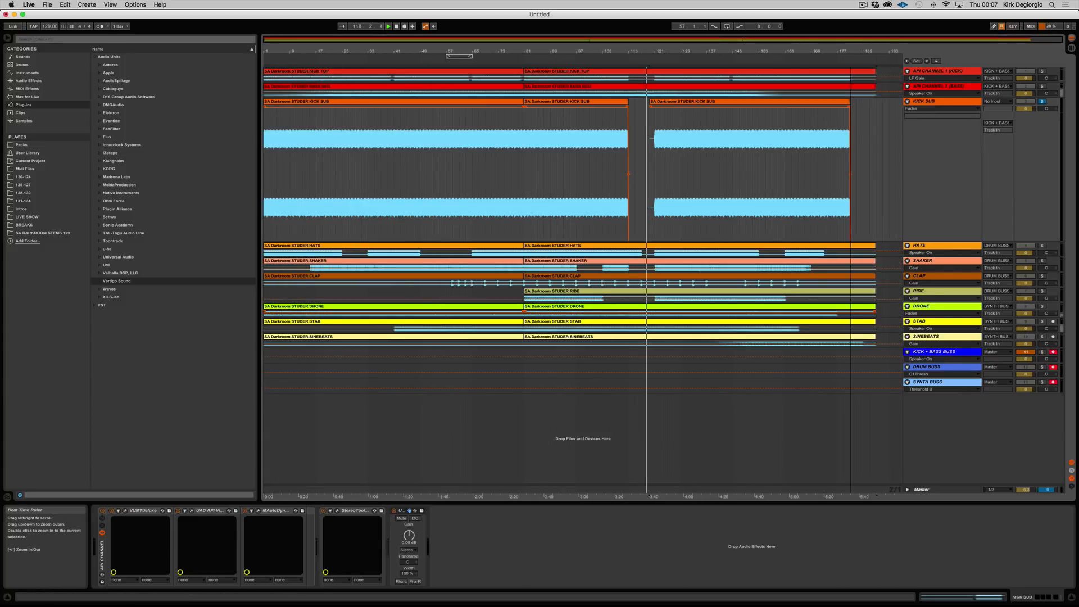
- Shrink the KICK SUB track, enlarge SHAKER and HATS, and compare the timing of their hits closely around bar 67
drag(925, 241, 925, 110)
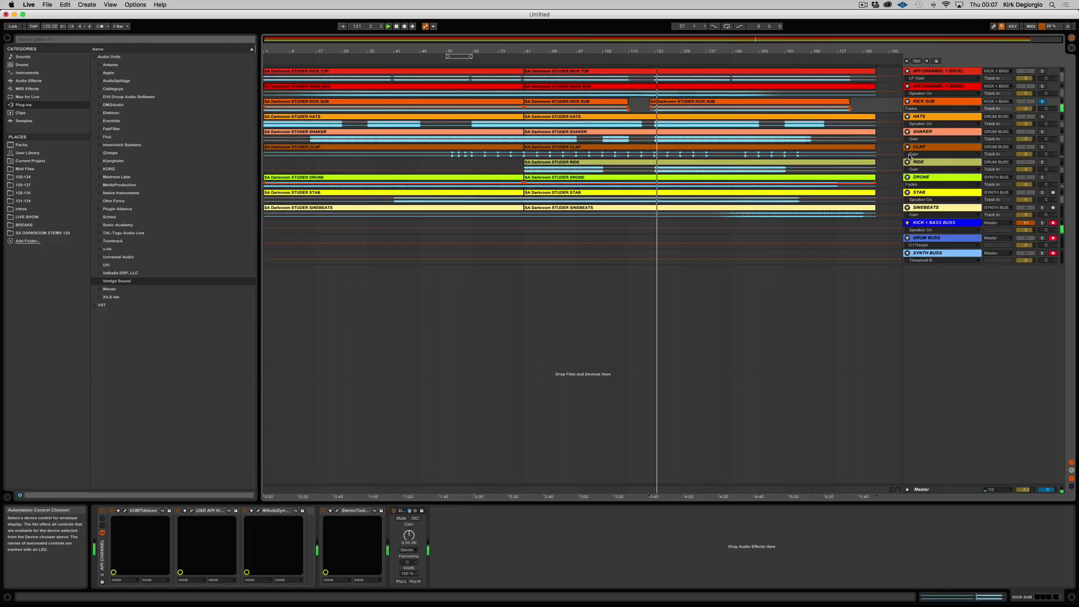
drag(908, 144, 912, 254)
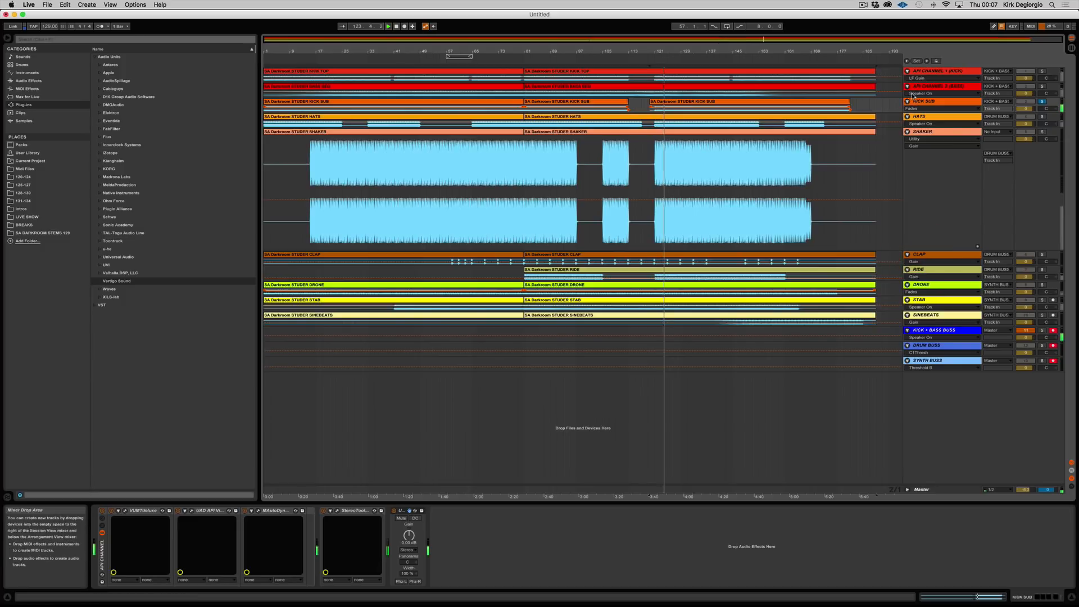
drag(914, 130, 916, 251)
drag(480, 52, 487, 113)
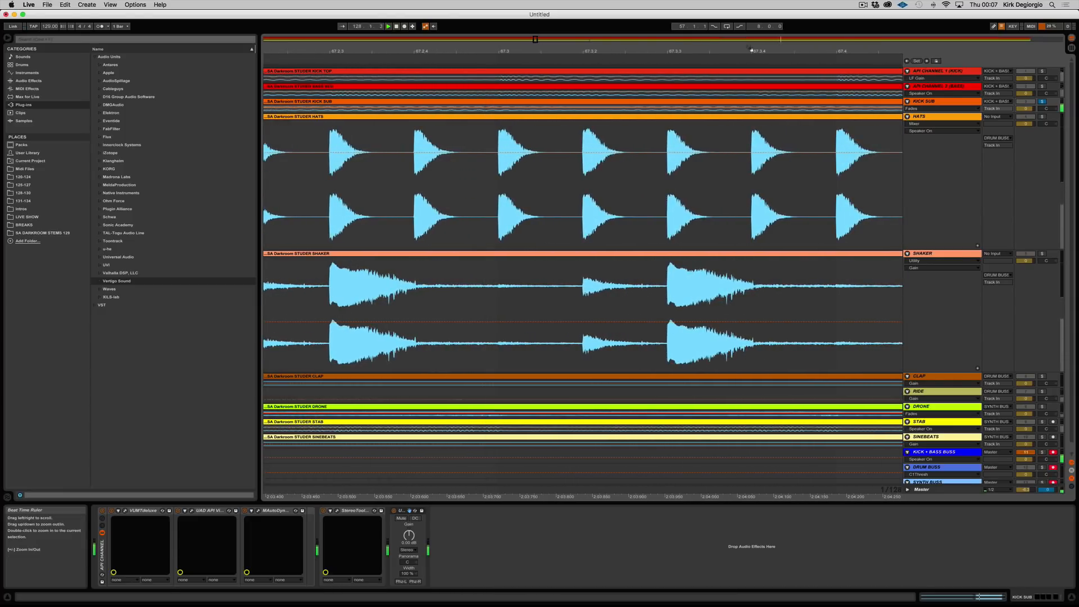
drag(671, 51, 670, 115)
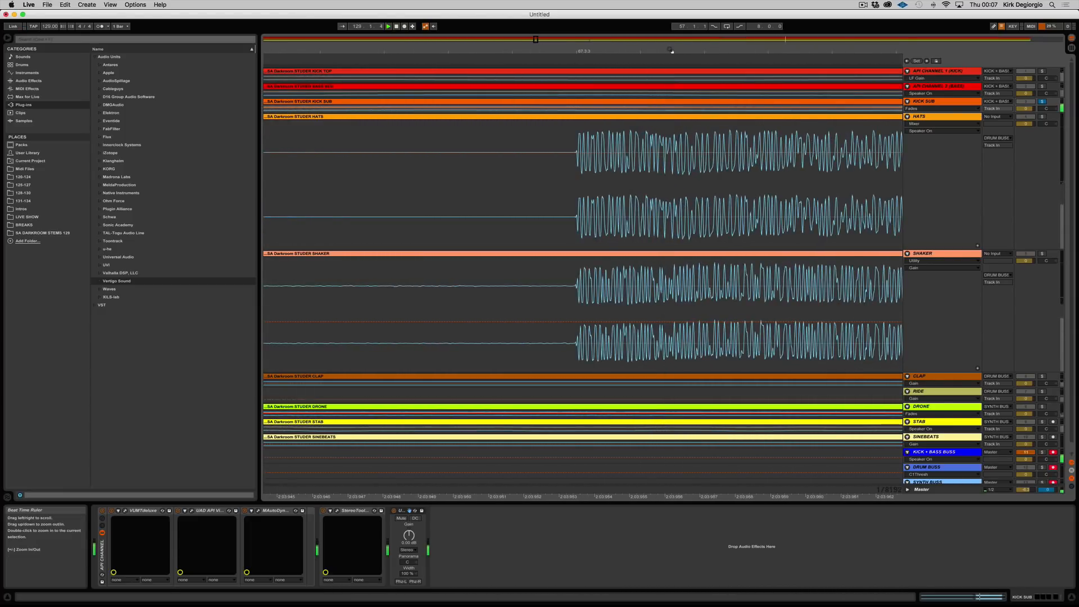
drag(569, 54, 578, 243)
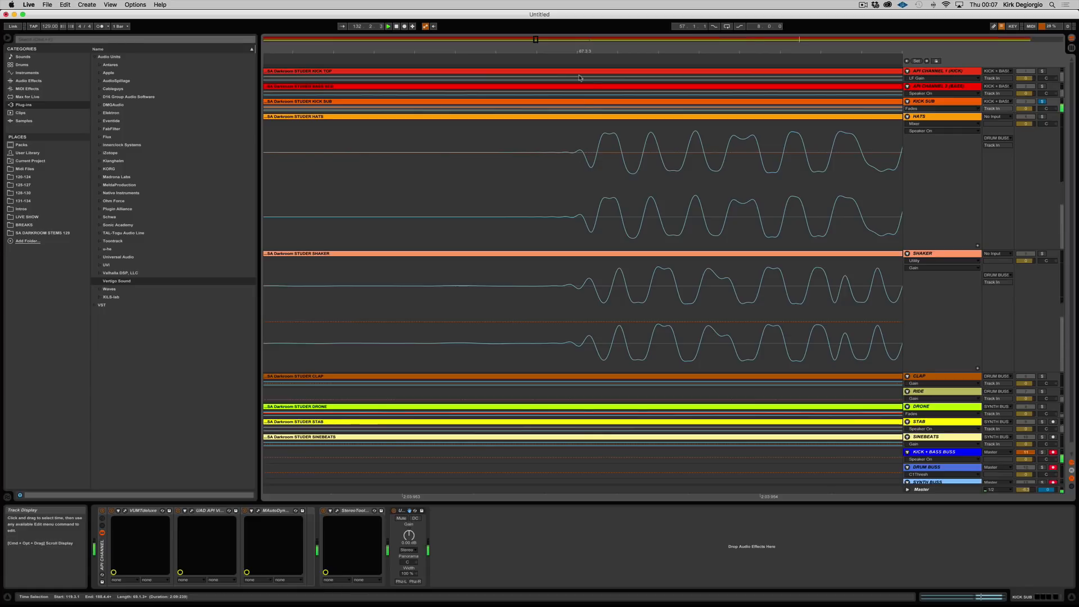
drag(578, 50, 576, 7)
drag(578, 51, 579, 11)
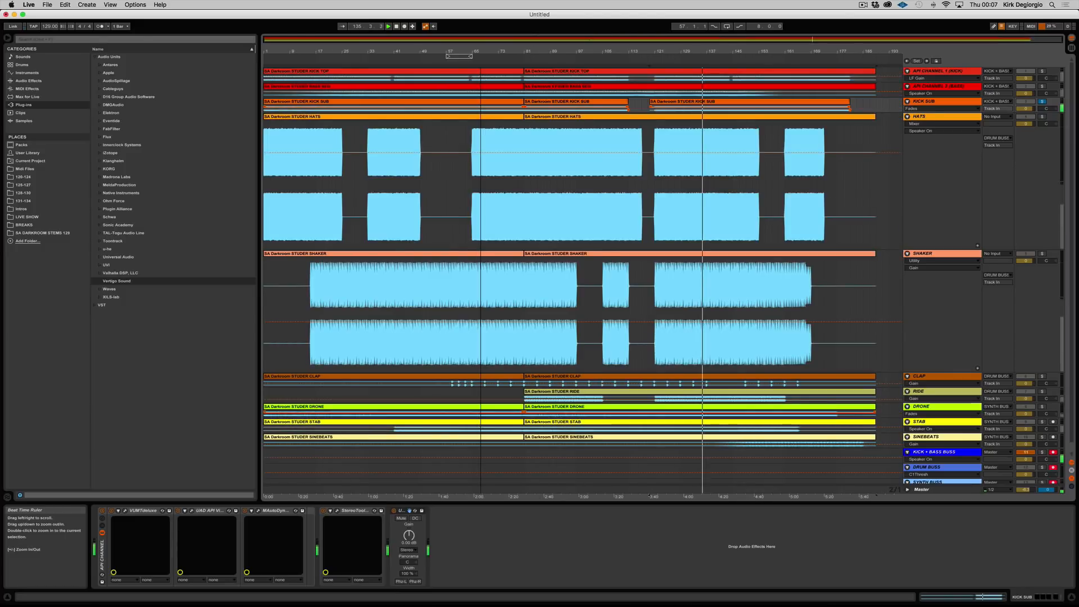
- Compare the start of the HATS and SHAKER hits at sample level around bar 121
drag(658, 49, 657, 143)
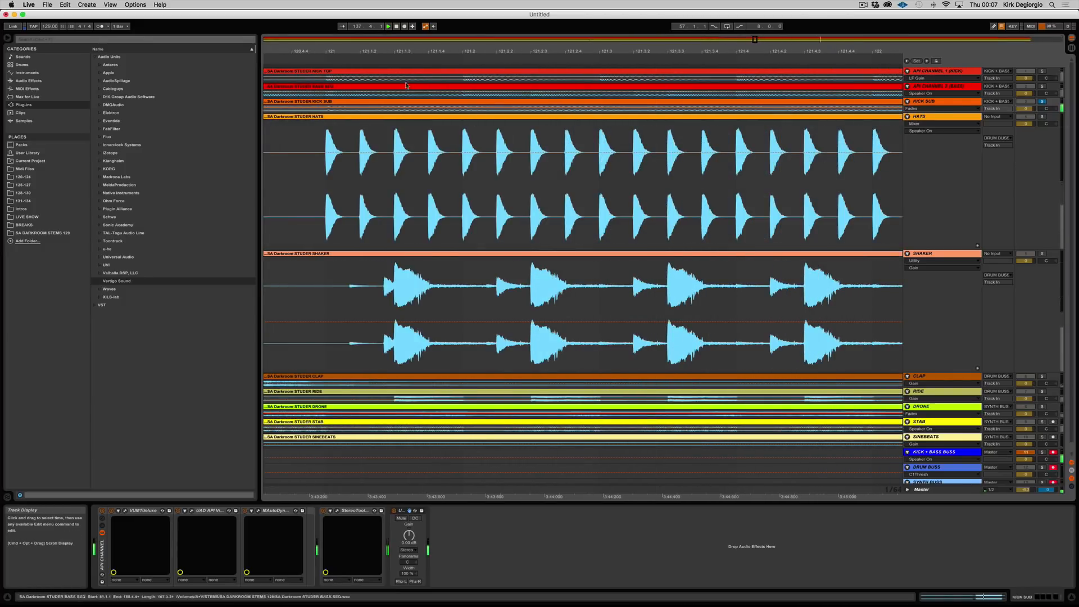
drag(395, 51, 395, 147)
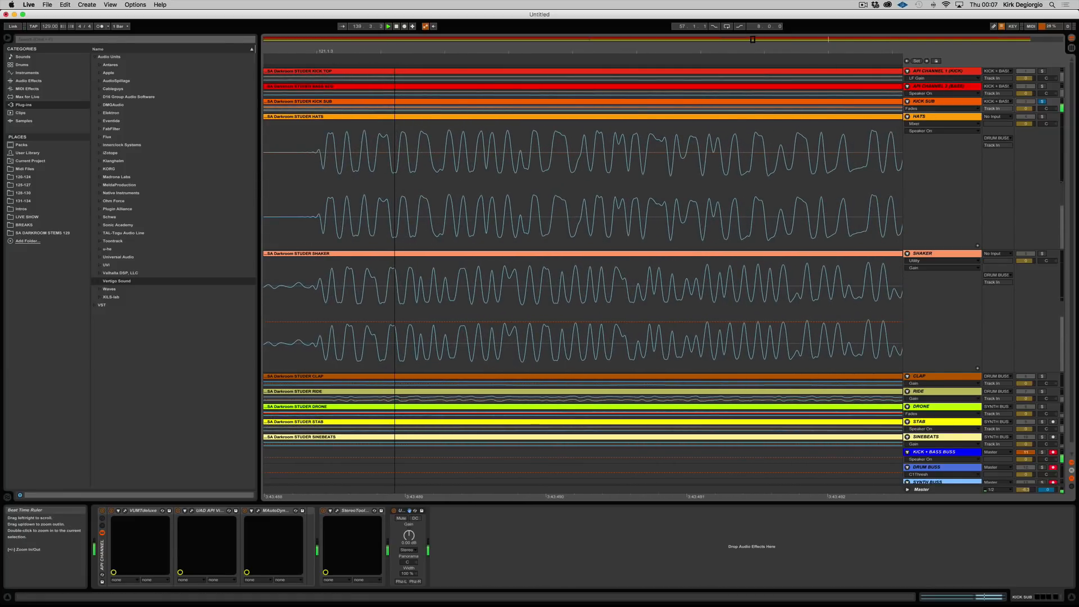
double_click(395, 52)
- Shrink the enlarged HATS and SHAKER tracks, unsolo KICK SUB and stop playback
drag(921, 372, 913, 126)
click(1042, 101)
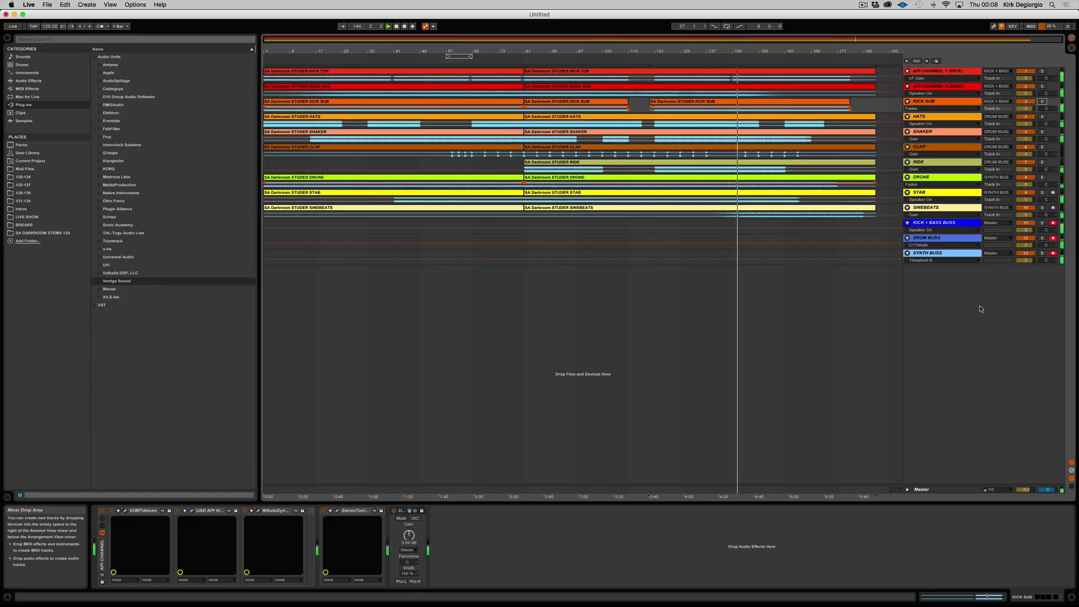
click(397, 27)
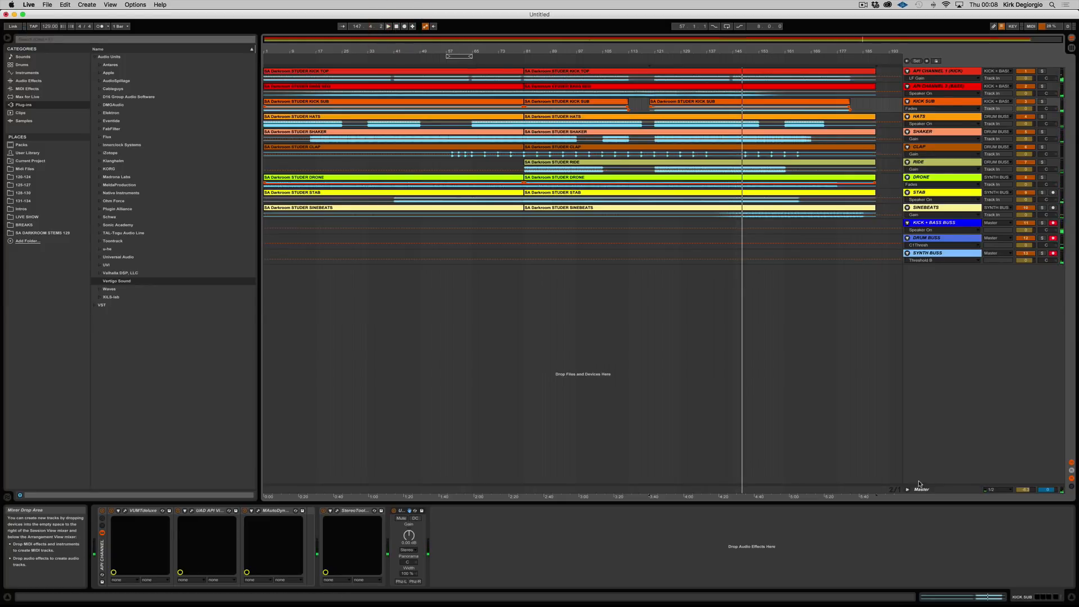
- Expand the Master track and review the device chains on the Master, DRUM BUSS and KICK + BASS BUSS
drag(918, 485, 920, 414)
click(923, 416)
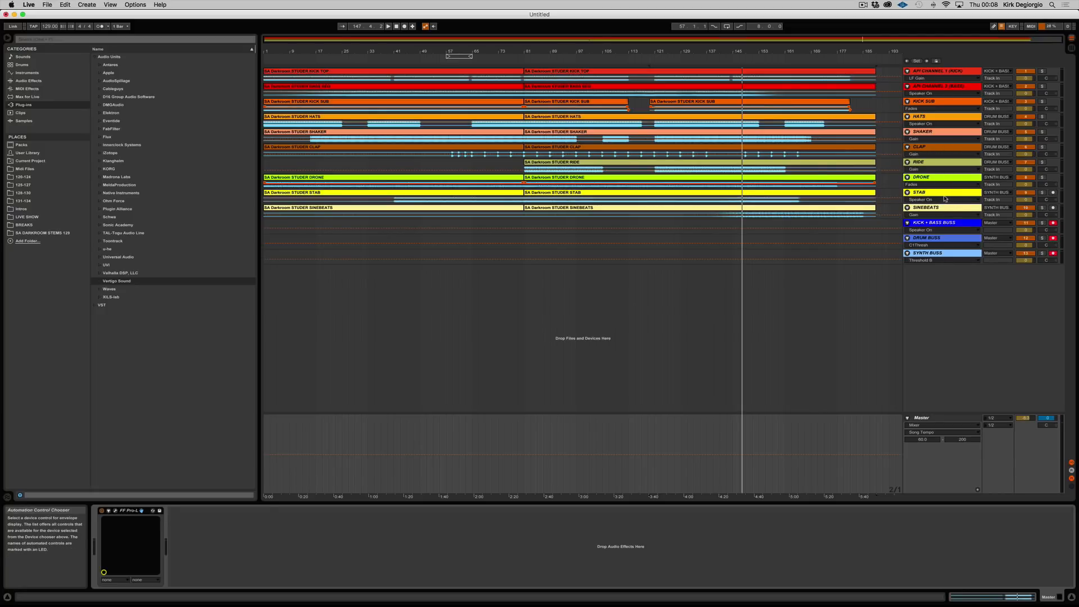
click(921, 418)
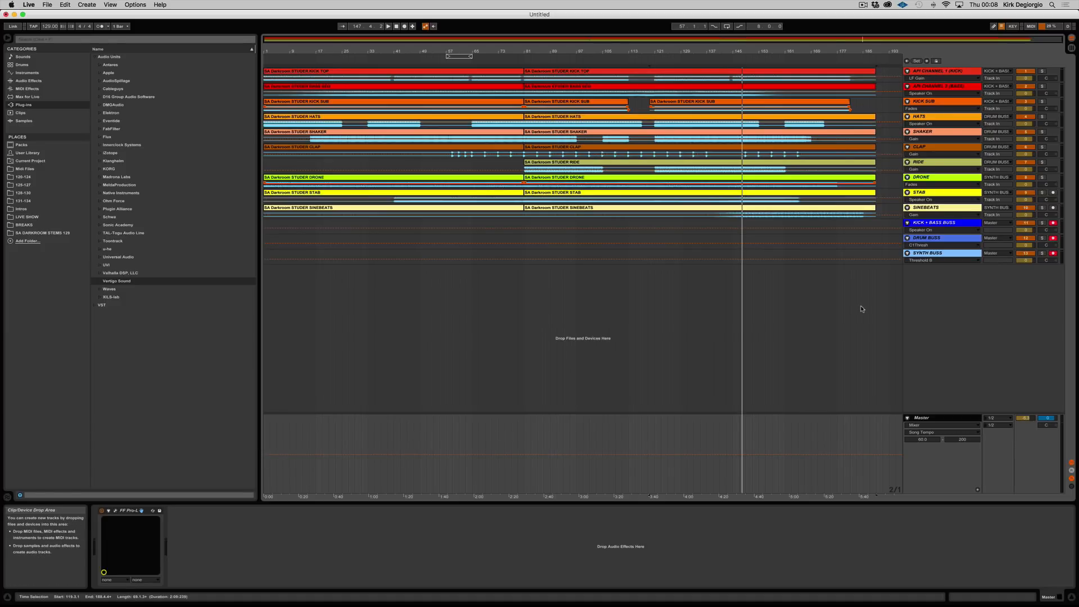
click(935, 240)
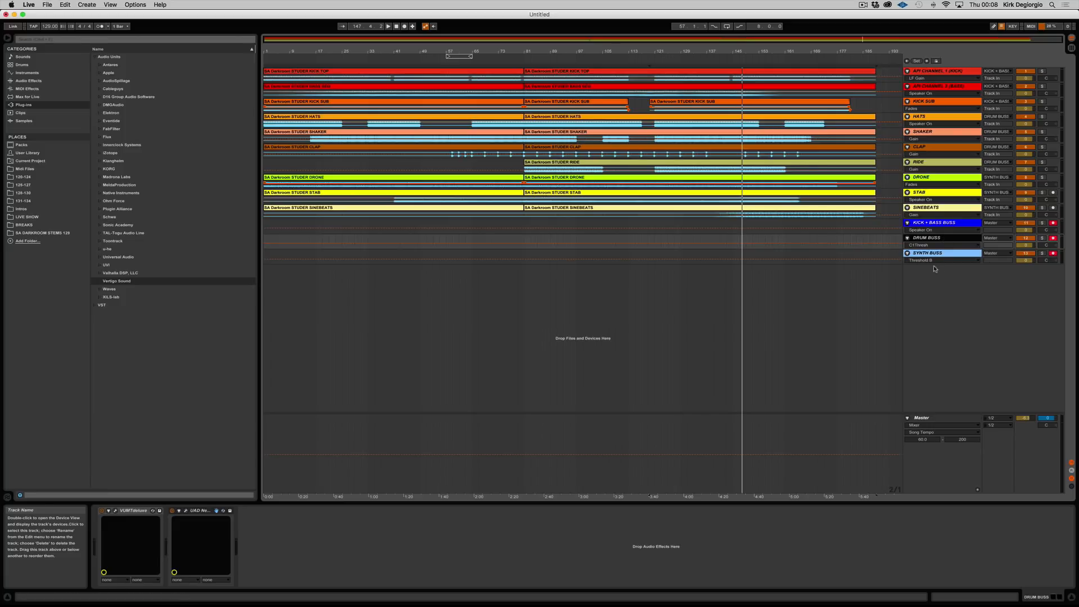
click(928, 225)
click(933, 240)
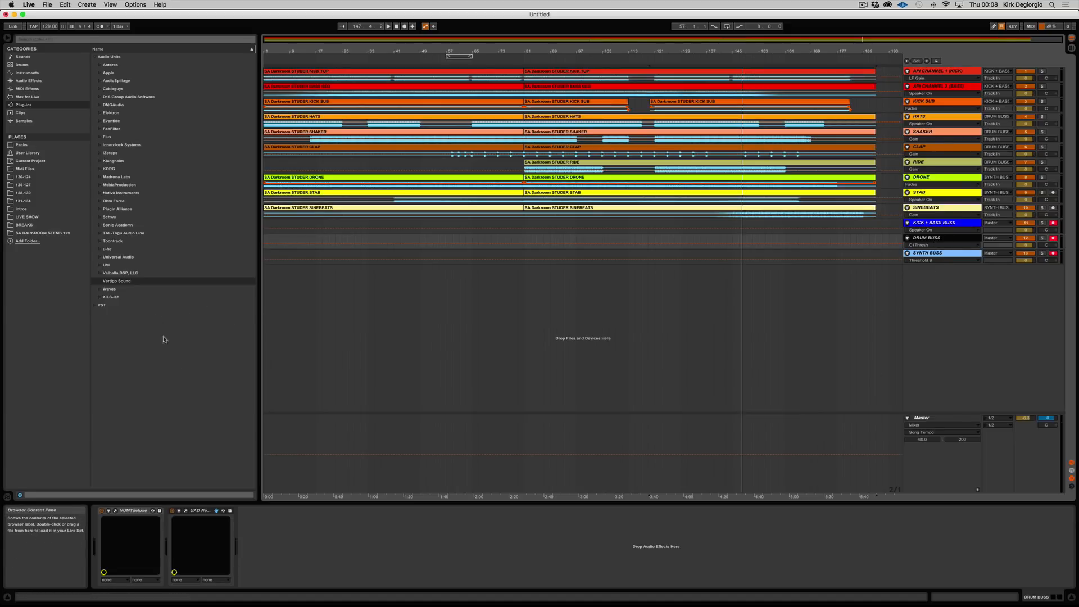
- Insert the UAD Shadow Hills Mastering Compressor on the Master track, ahead of the FF Pro-L limiter
click(932, 419)
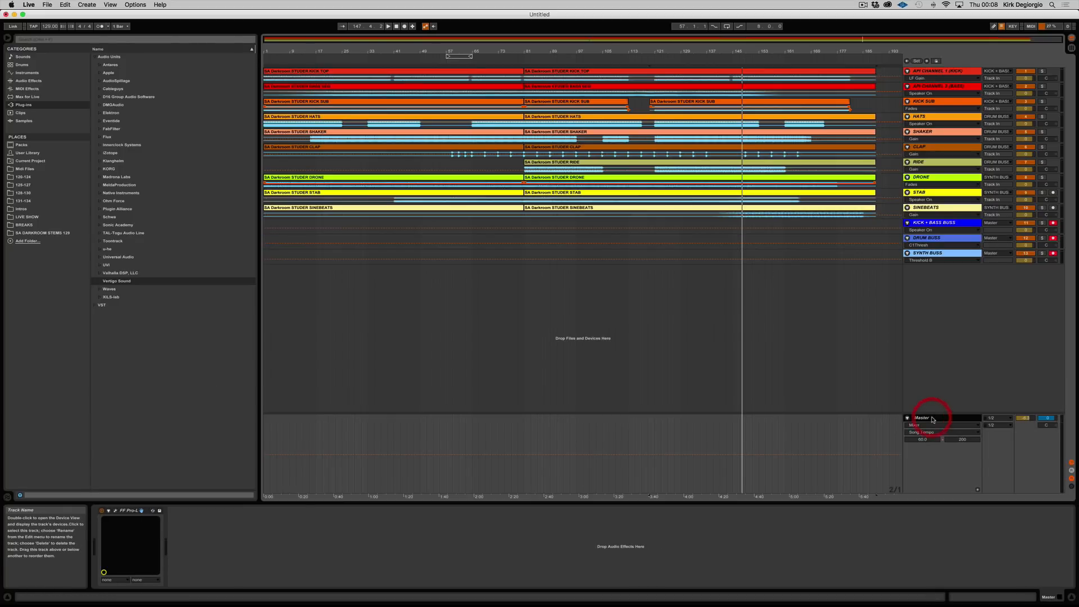
click(101, 258)
scroll(141, 315, down, 15)
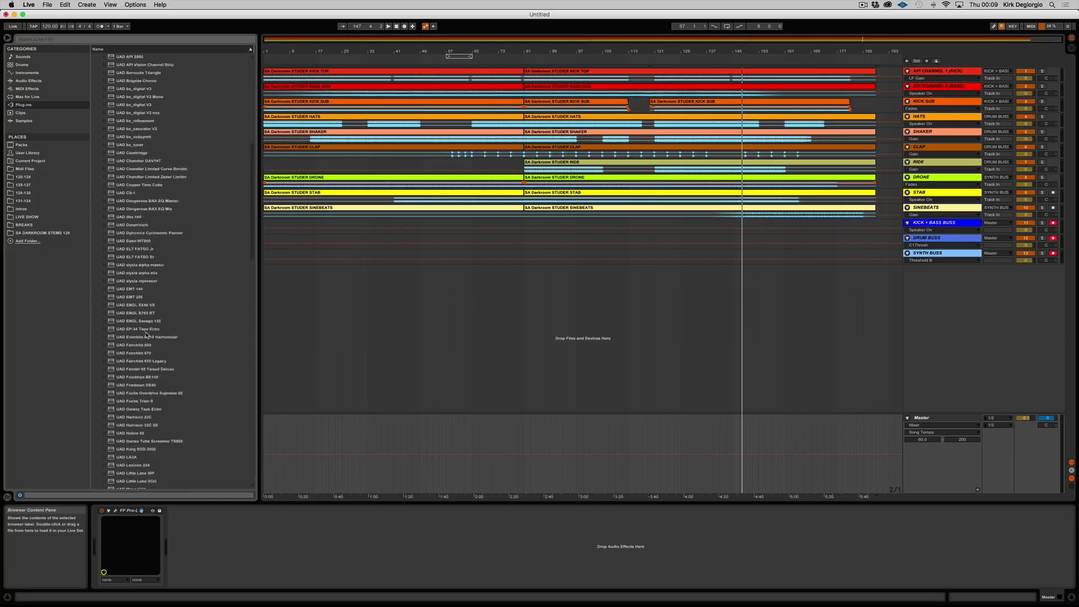
scroll(147, 335, down, 15)
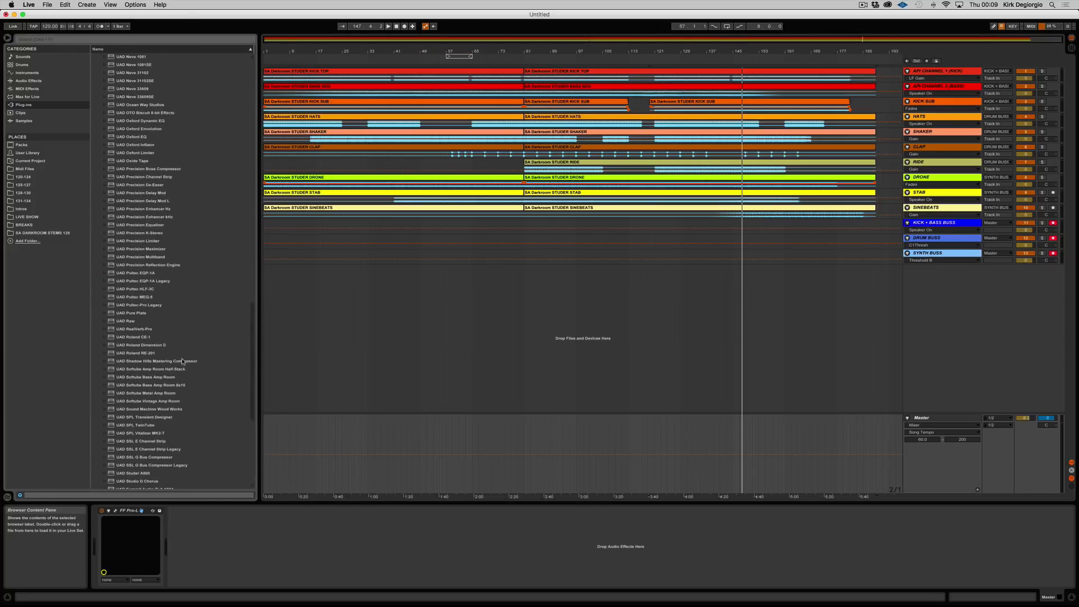
click(114, 362)
drag(105, 540, 101, 544)
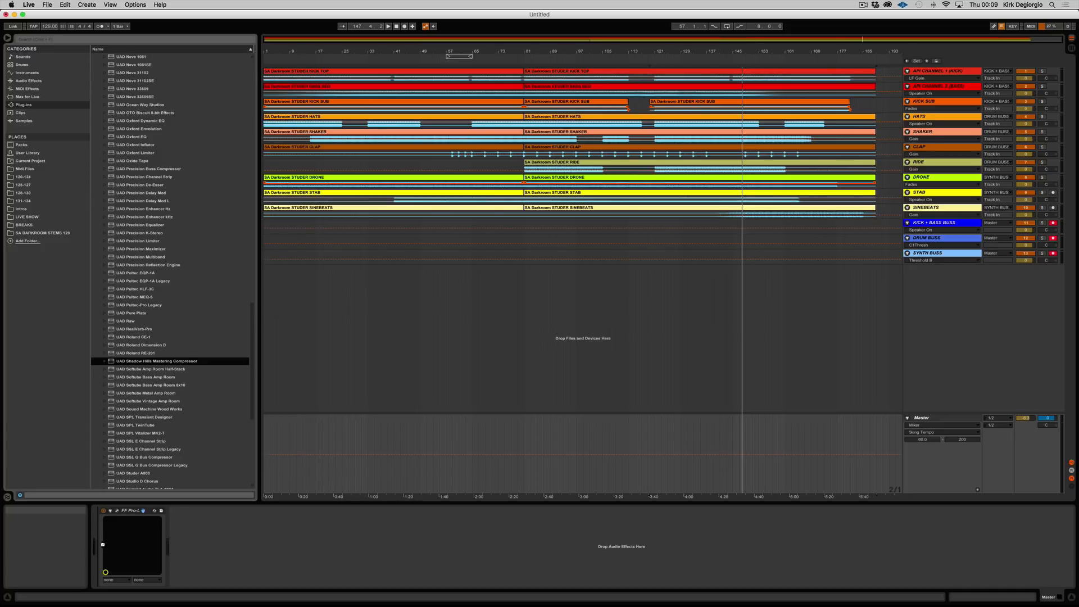
drag(102, 544, 103, 545)
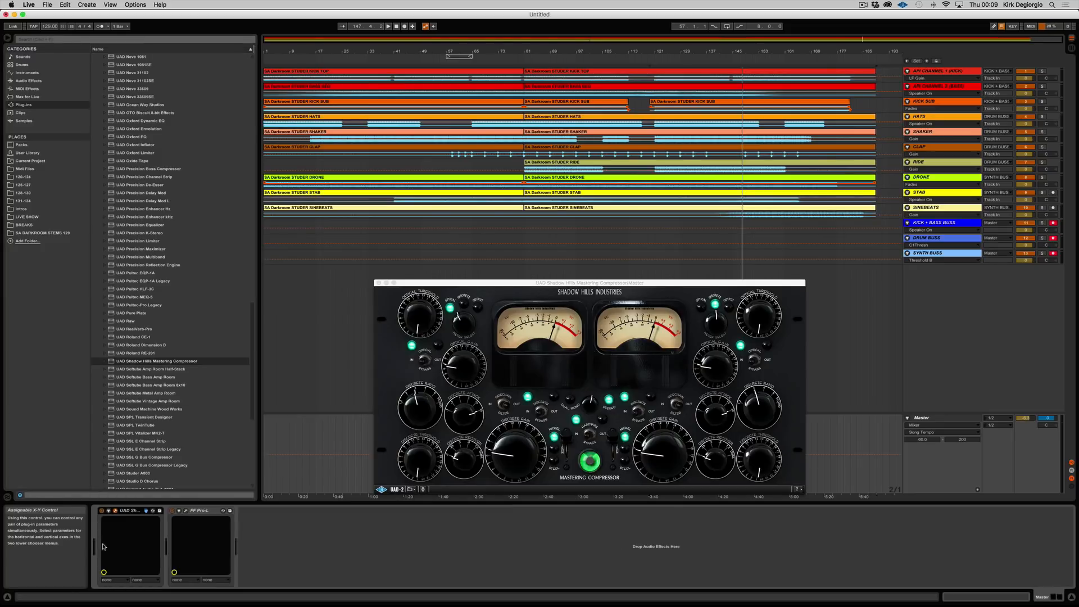
drag(544, 286, 500, 248)
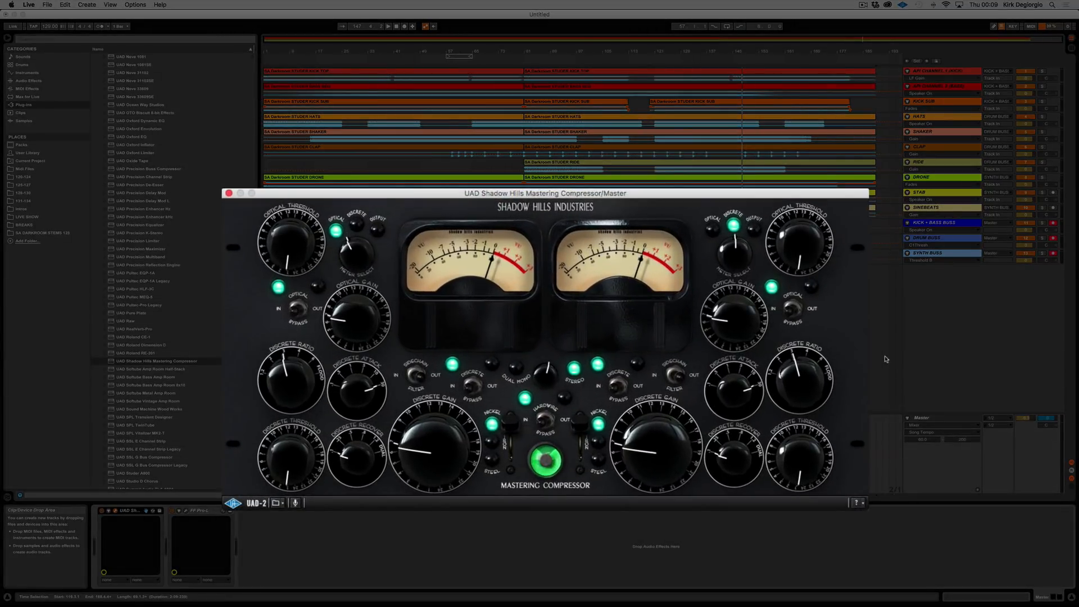
- Play the track from around bar 47 and load the compressor preset Mastering Loud PGM.fxp
click(414, 57)
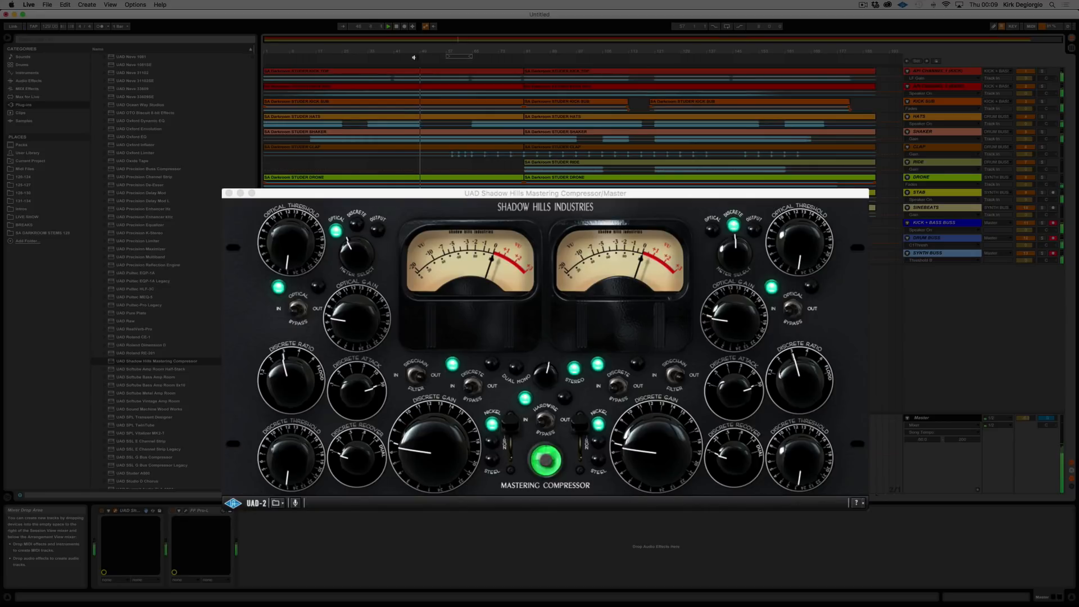
click(282, 503)
click(362, 456)
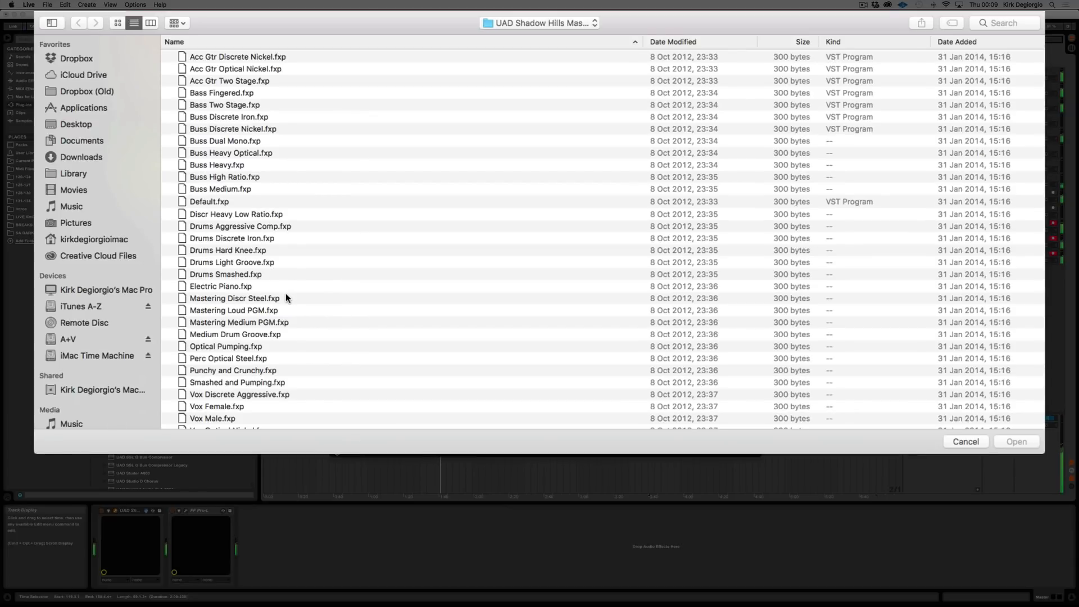
scroll(244, 310, down, 1)
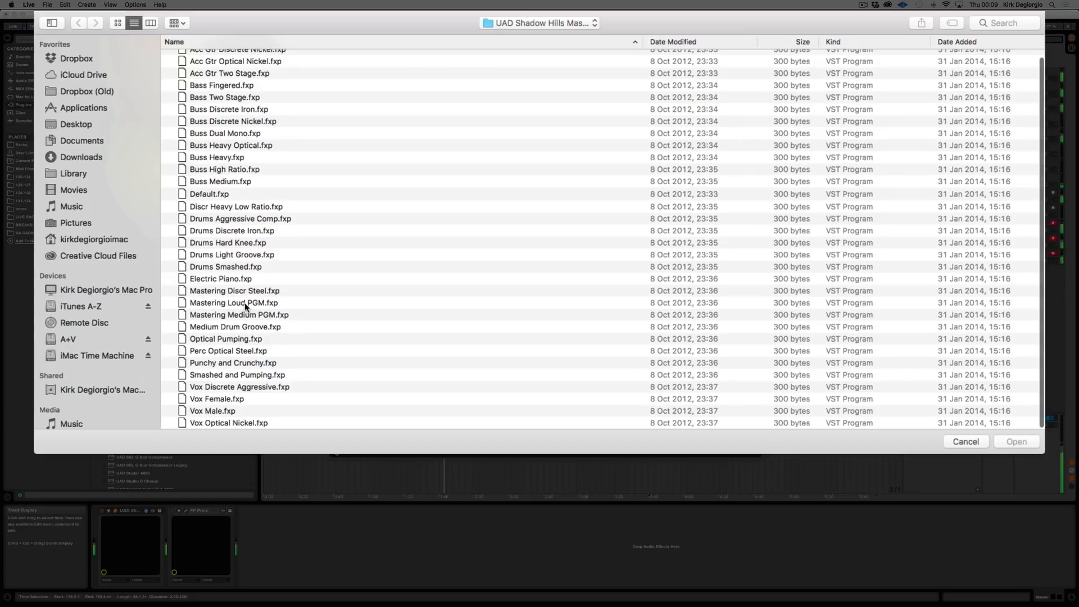
click(234, 305)
click(1020, 444)
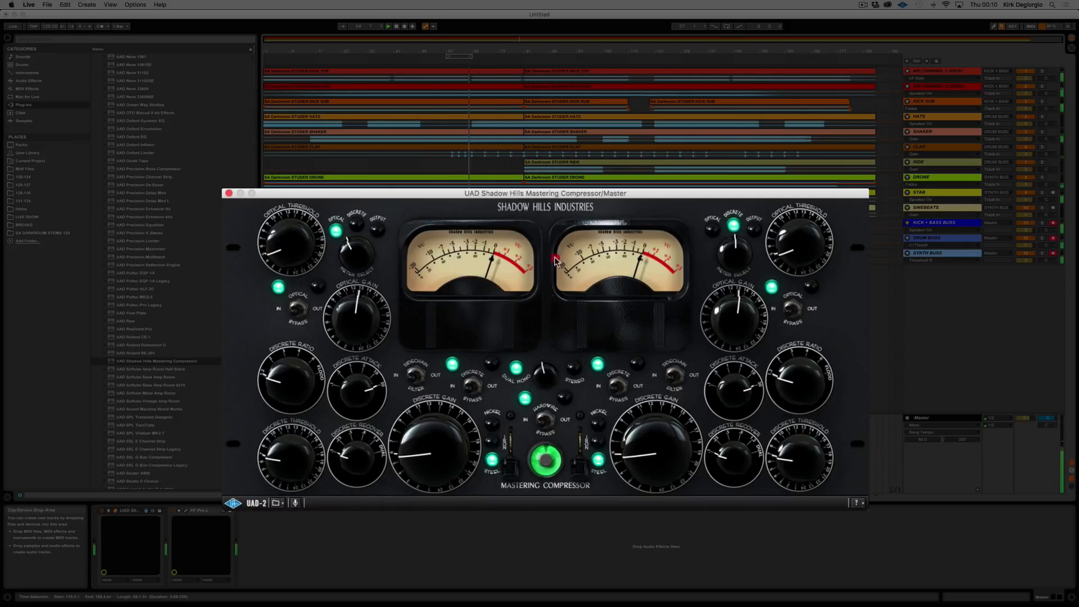
- Set the compressor to Stereo with the right meter on Optical, and raise the left channel's optical threshold
click(537, 366)
drag(290, 256, 290, 242)
click(711, 231)
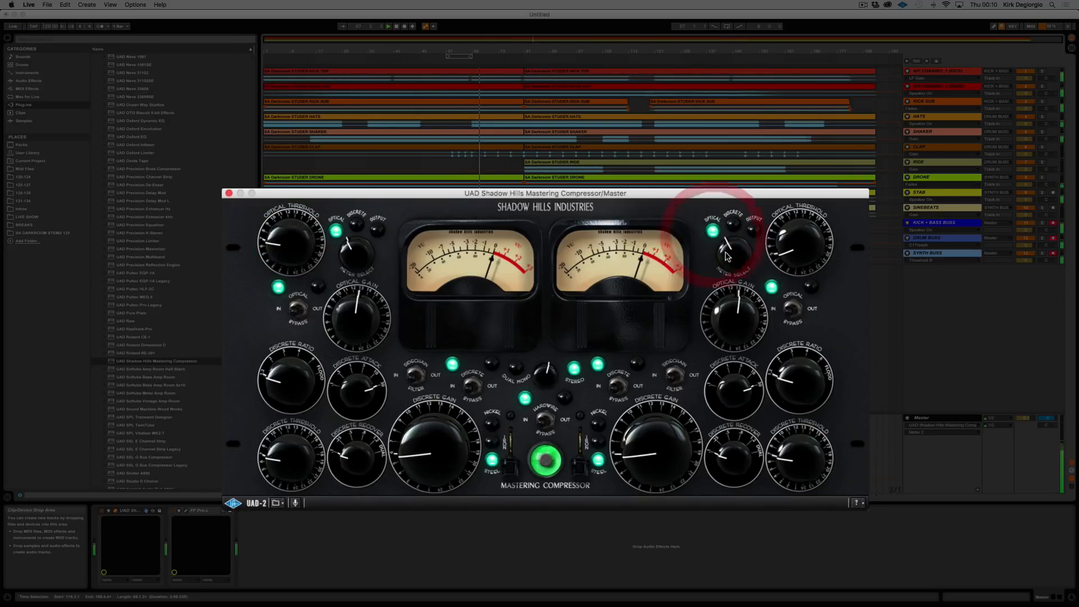
drag(287, 250, 289, 231)
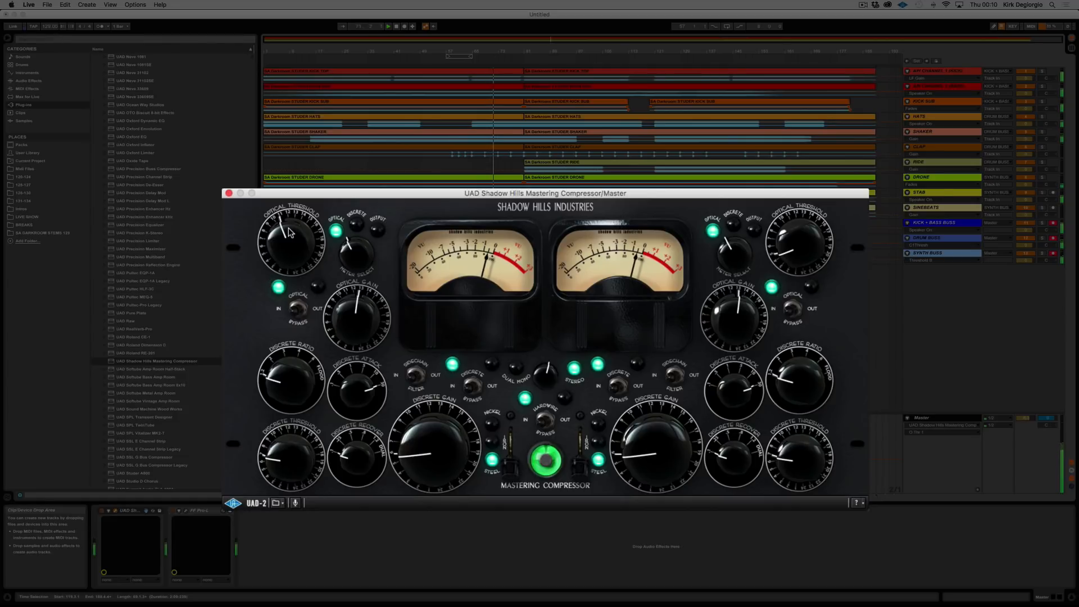
click(289, 231)
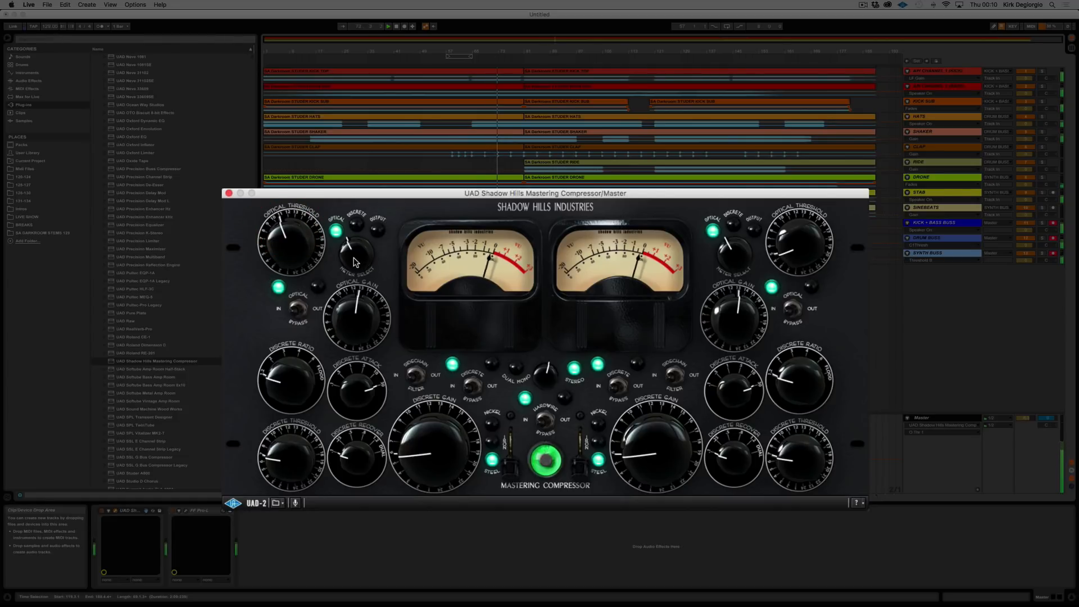
- Raise the right channel's optical threshold on the Shadow Hills compressor to match the left, and switch both meters to Discrete
drag(791, 220, 450, 272)
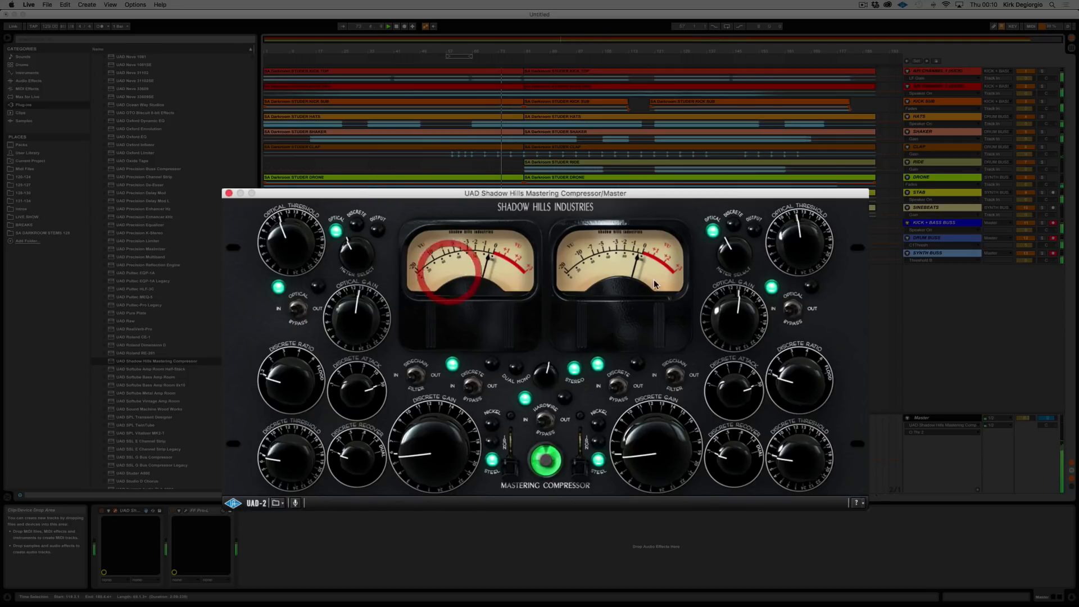
click(354, 253)
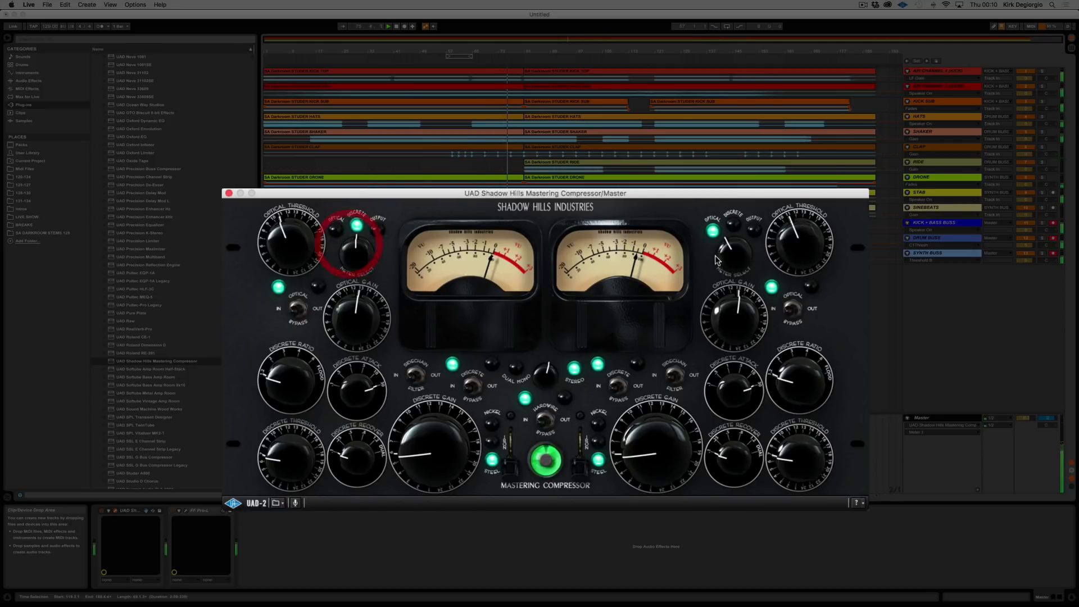
click(735, 260)
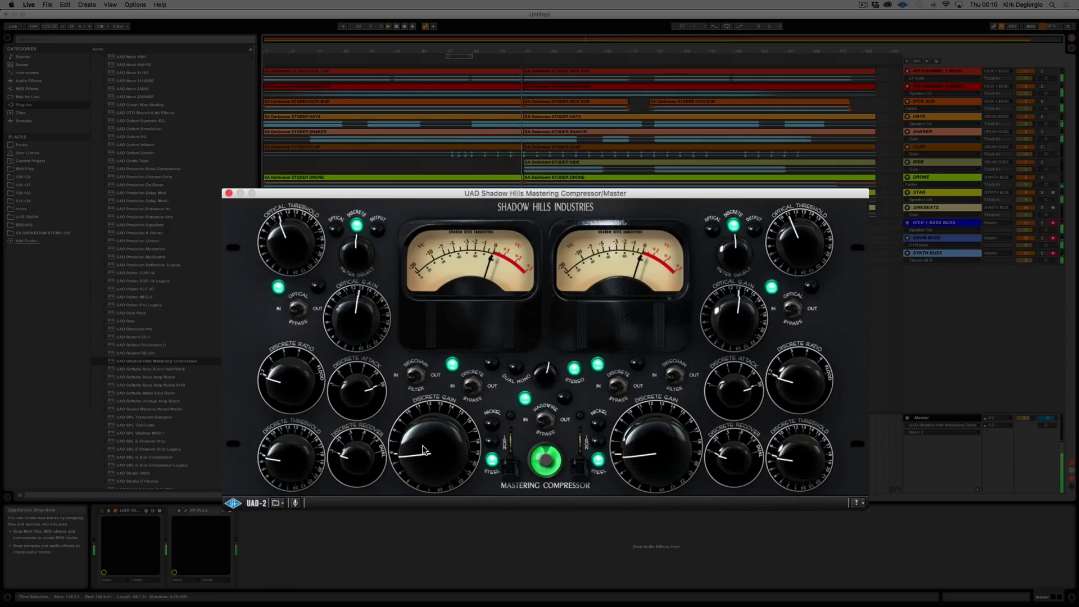
- Raise the discrete threshold by a matching amount on both channels of the Shadow Hills compressor
drag(292, 453, 292, 439)
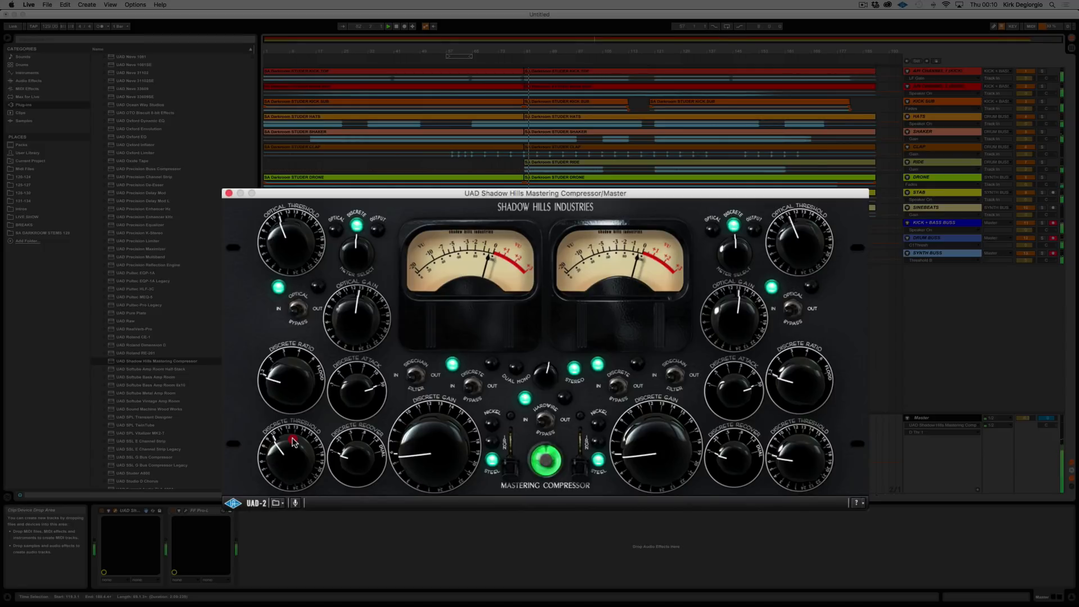
drag(292, 442, 291, 440)
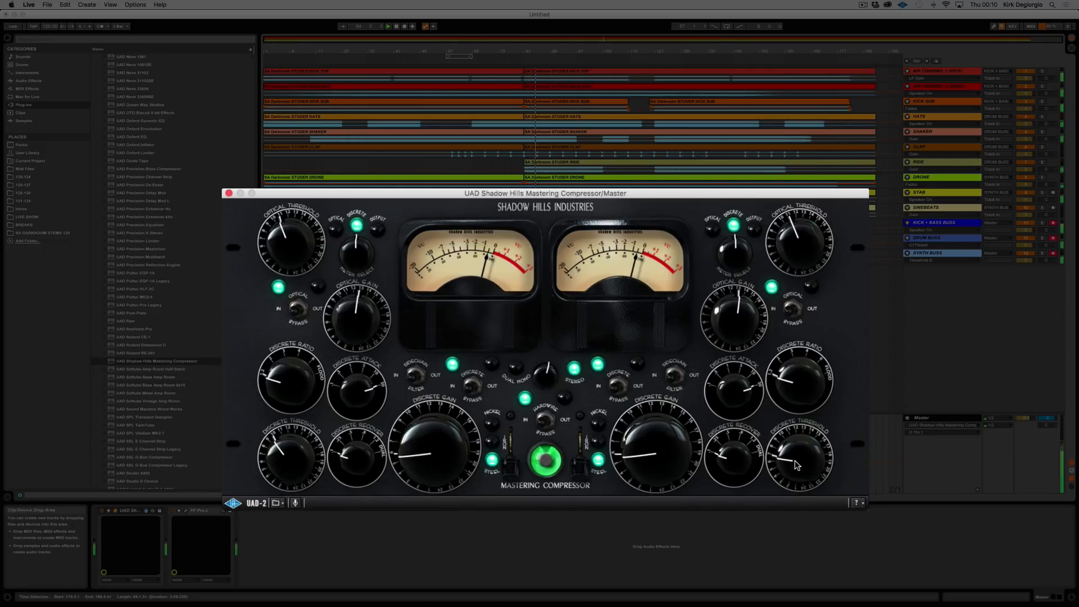
drag(795, 464, 794, 444)
- Set both meters of the Shadow Hills compressor to Output and close its window
click(732, 192)
click(752, 228)
click(377, 231)
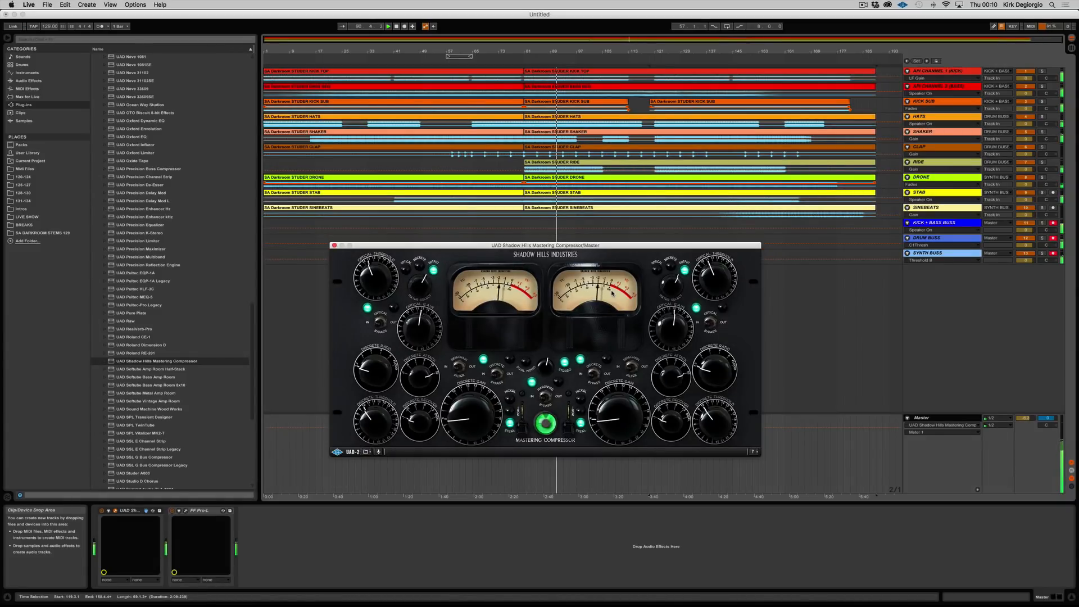
click(334, 246)
- Try to insert the UAD Chandler Limited Curve Bender on the Master between the compressor and the FF Pro-L limiter
scroll(141, 314, up, 20)
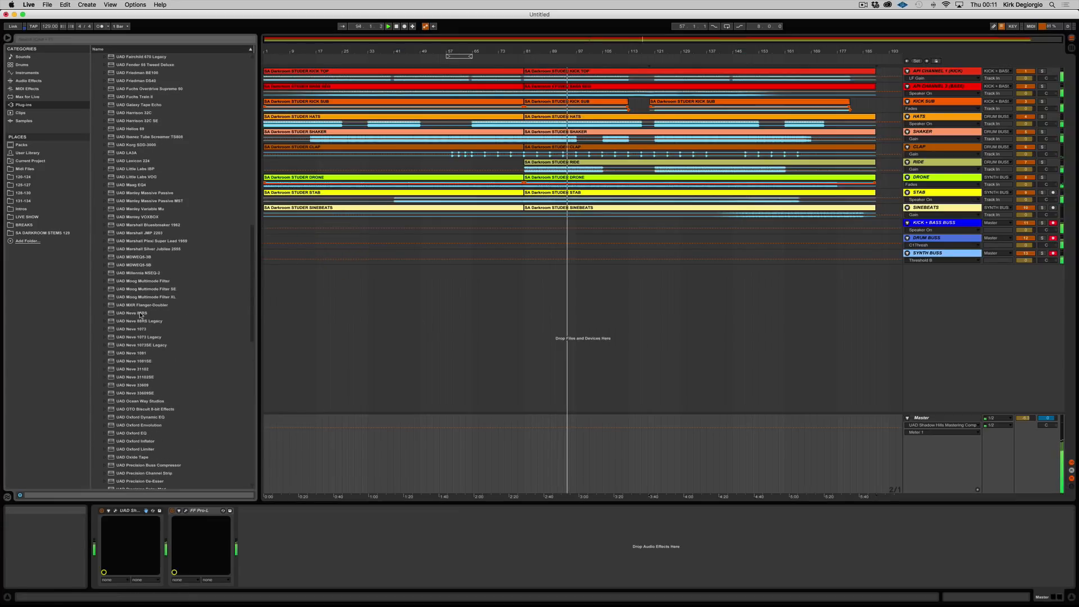
scroll(140, 312, up, 5)
scroll(144, 307, down, 2)
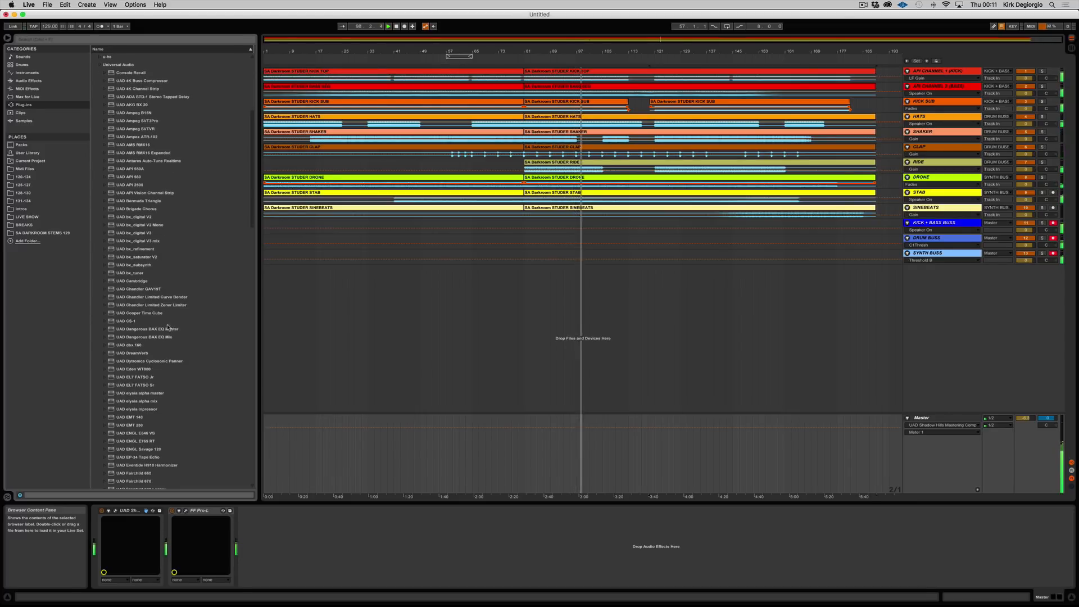
scroll(161, 326, down, 1)
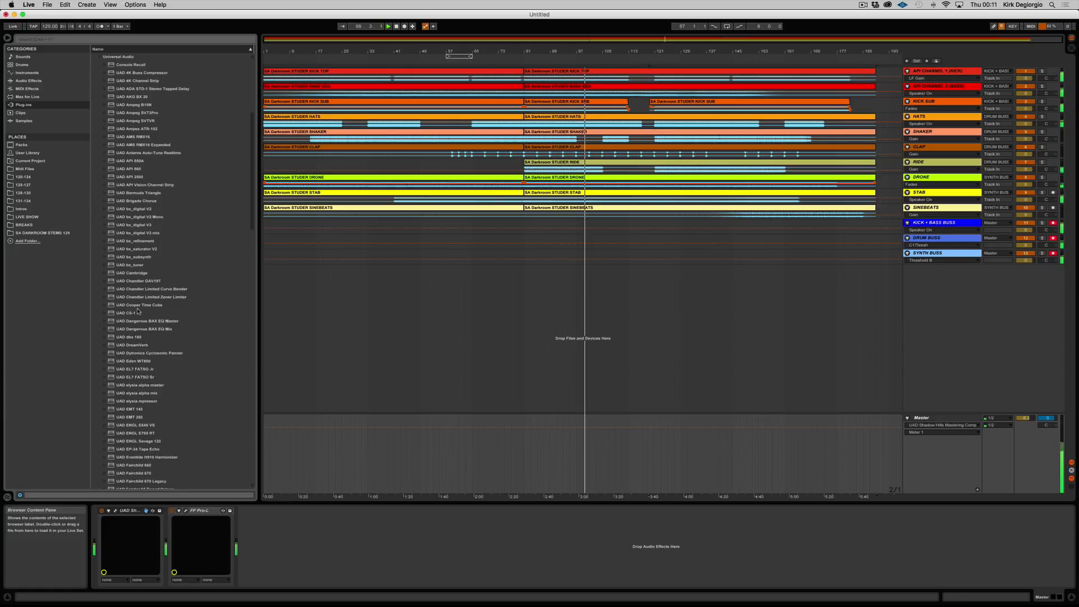
mouse_move(112, 293)
mouse_down()
mouse_move(260, 535)
mouse_move(172, 558)
mouse_up()
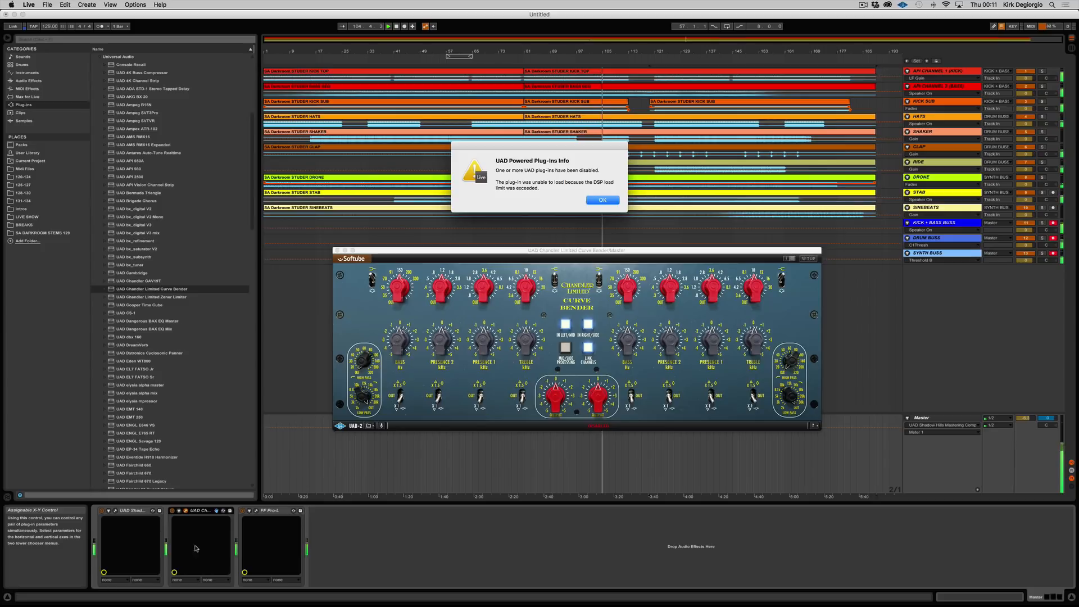
click(601, 201)
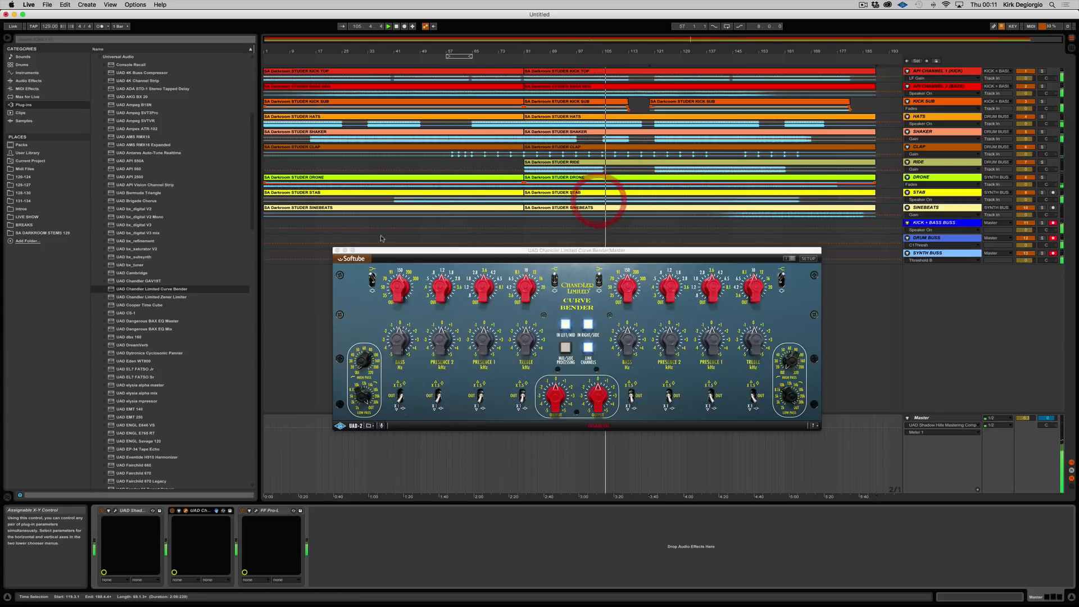
click(337, 250)
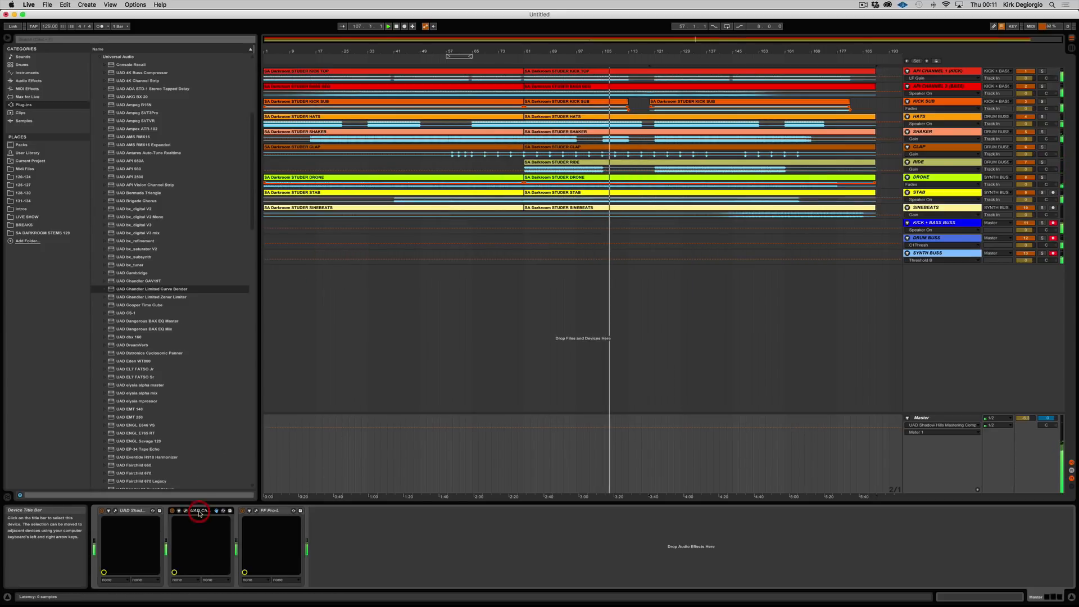
key(Delete)
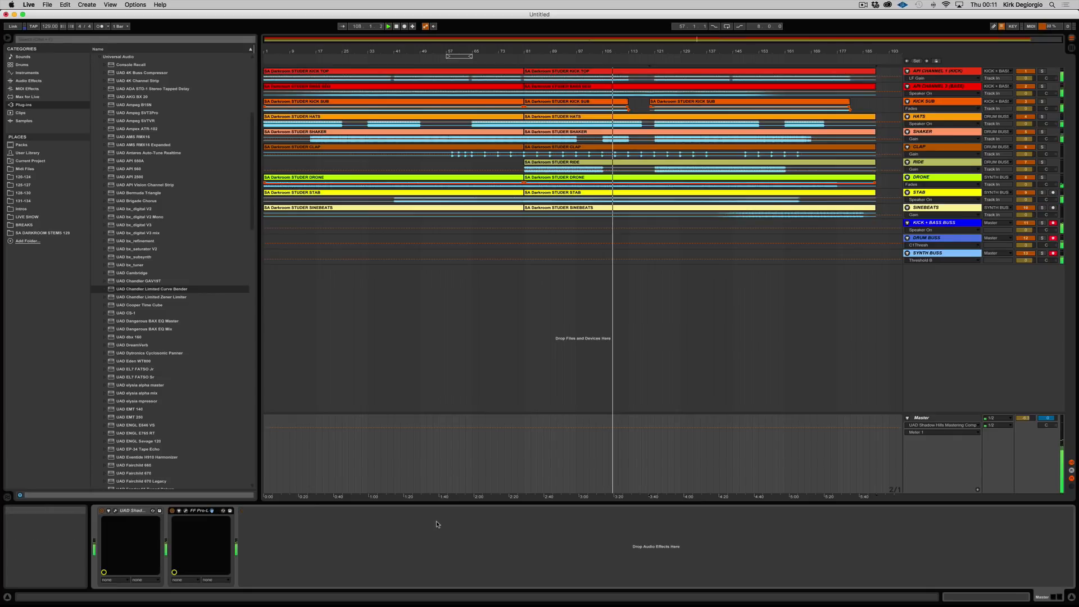
- Insert the Native Instruments Passive EQ on the Master between the Shadow Hills compressor and the FF Pro-L limiter
scroll(103, 196, up, 5)
click(100, 200)
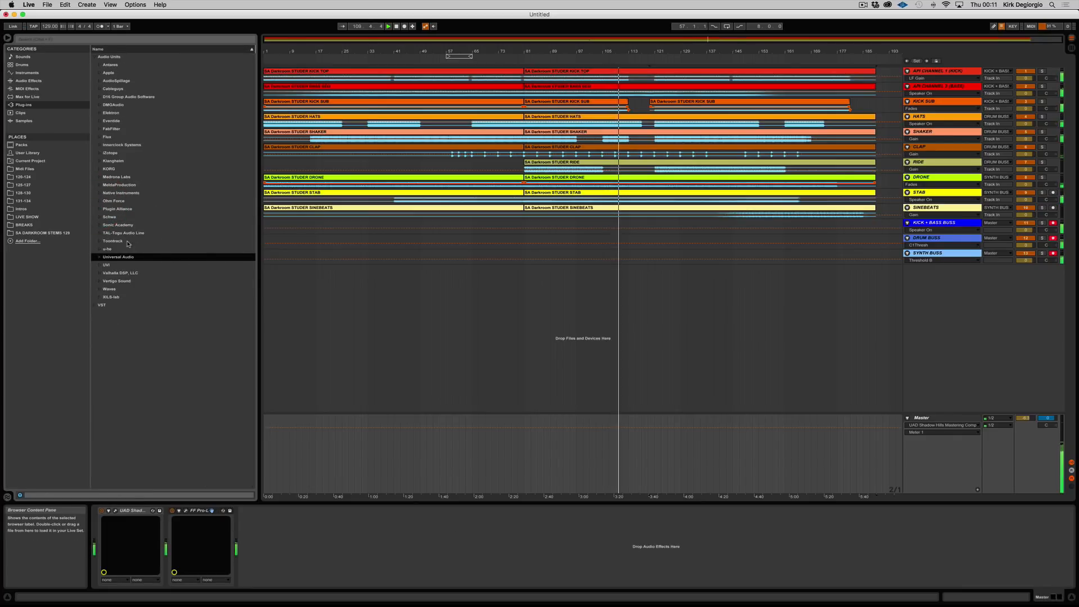
click(99, 193)
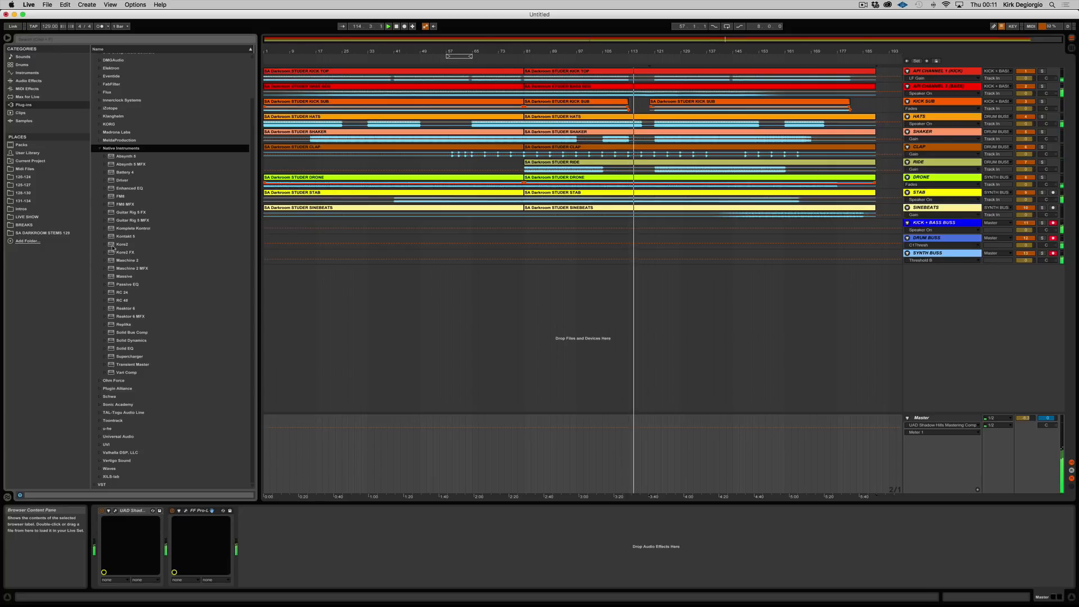
click(111, 285)
mouse_move(112, 284)
mouse_down()
mouse_move(242, 475)
mouse_move(170, 549)
mouse_up()
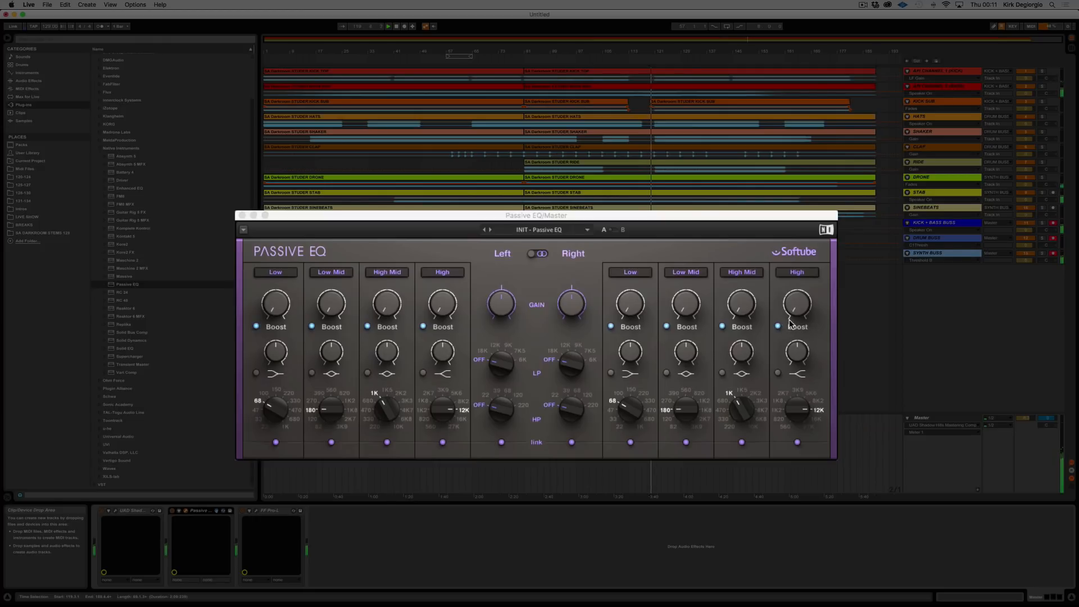
- In the Passive EQ, boost the High band at 12K and cut the Low Mid band at 270
mouse_move(797, 409)
mouse_down()
mouse_move(797, 422)
mouse_move(797, 402)
mouse_up()
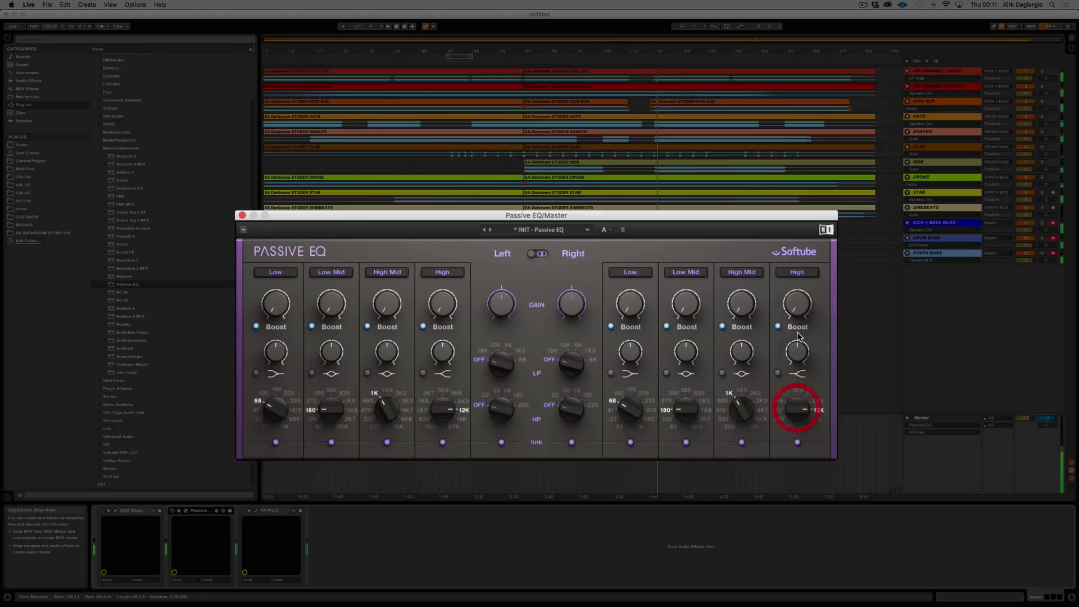
drag(797, 312, 796, 307)
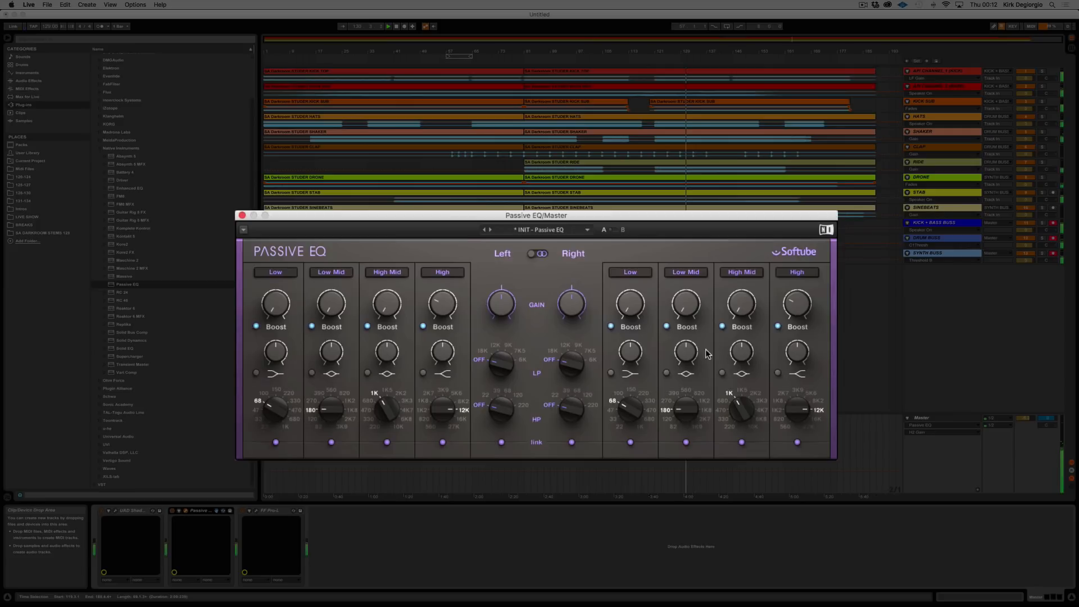
drag(682, 410, 681, 411)
click(666, 329)
drag(688, 306, 688, 306)
drag(688, 306, 688, 310)
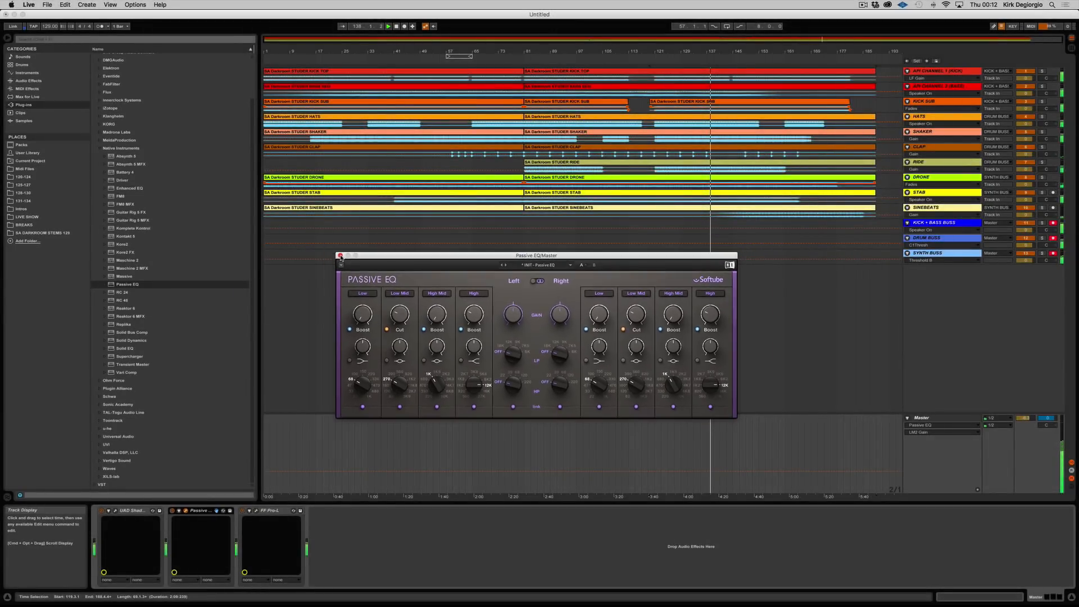
click(340, 254)
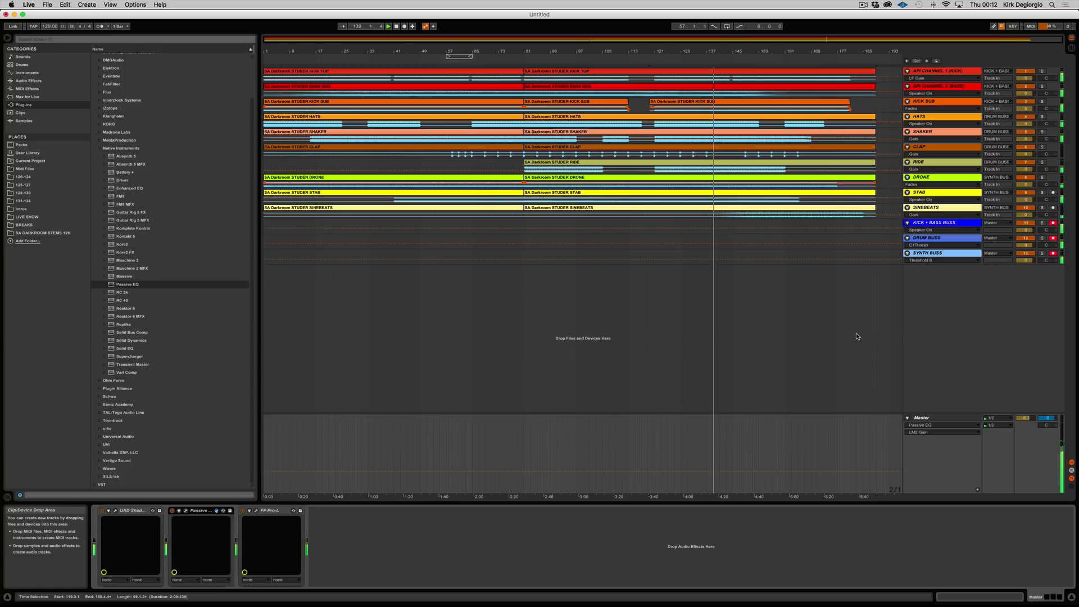
- Insert the Plugin Alliance Vertigo VSM-3 on the Master between the Passive EQ and the FF Pro-L limiter
click(100, 148)
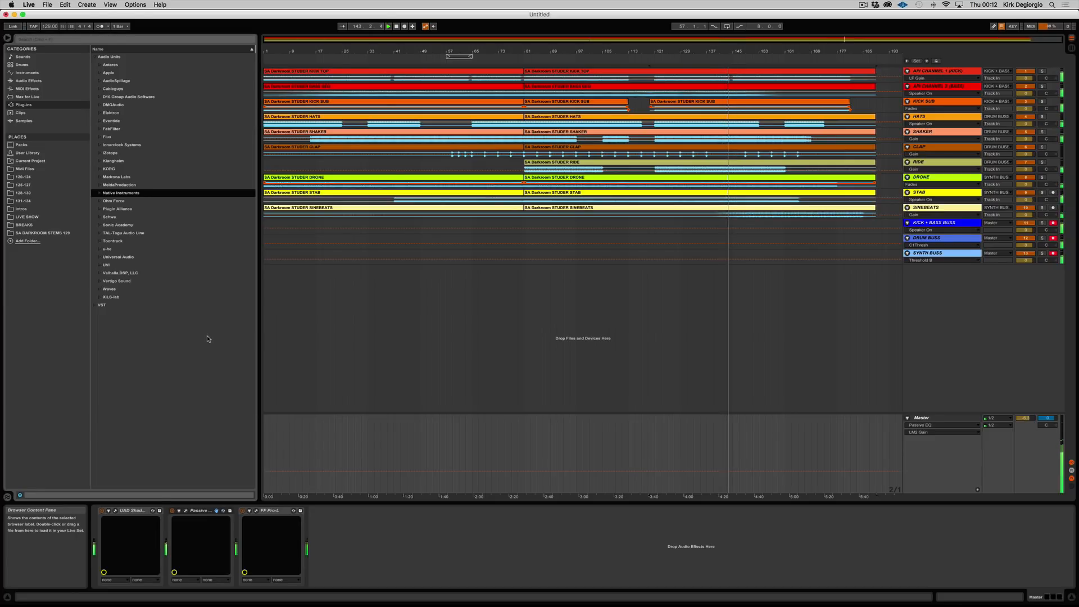
click(99, 209)
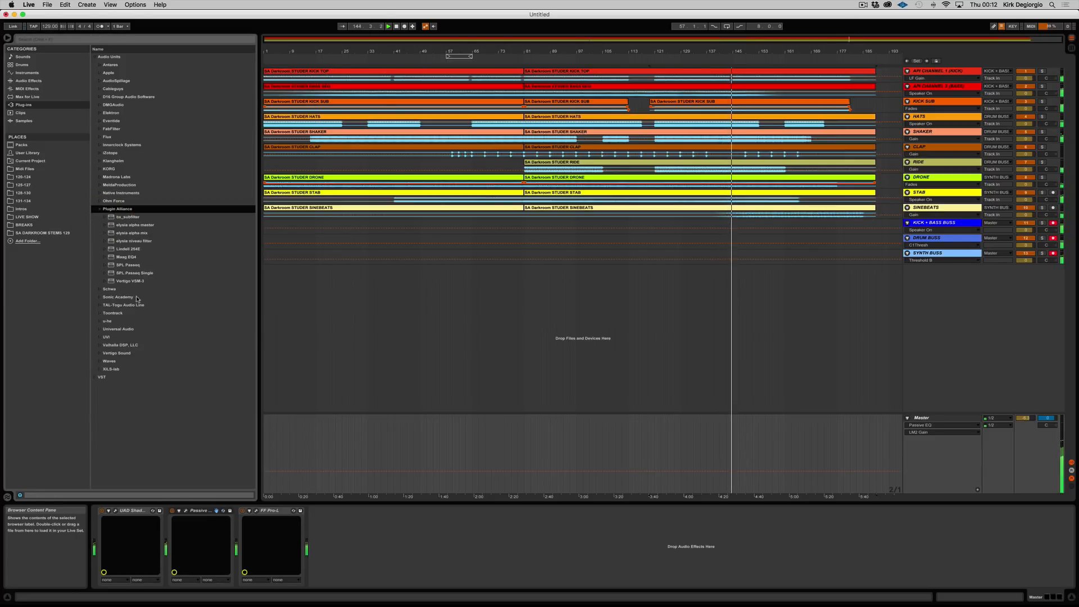
drag(113, 281, 239, 548)
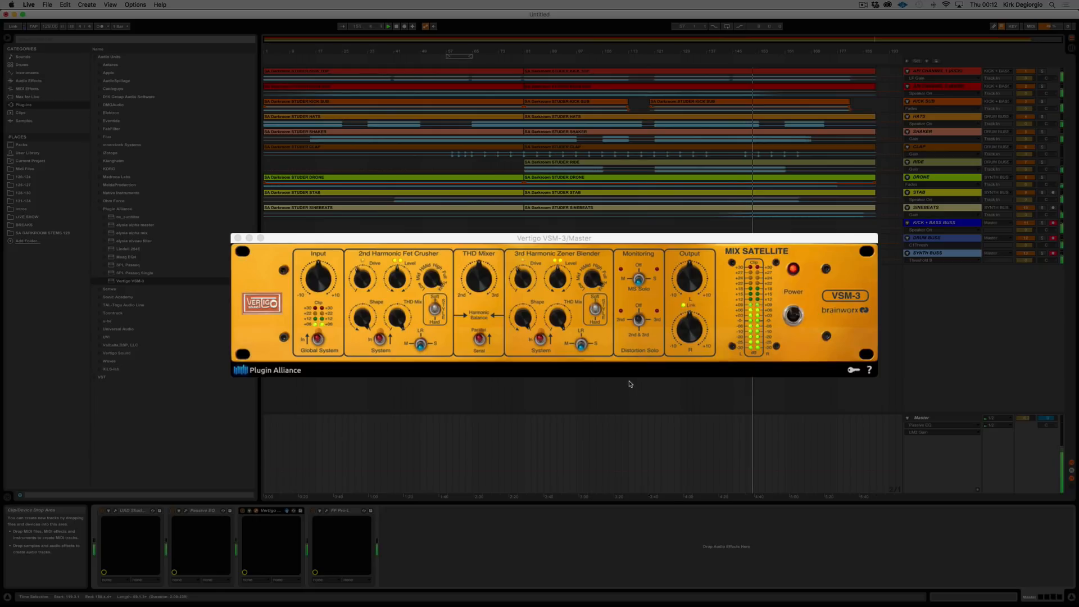
- Change the channel mode and input filter of the VSM-3's Fet Crusher and Zener Blender sections
click(574, 345)
drag(420, 344, 381, 344)
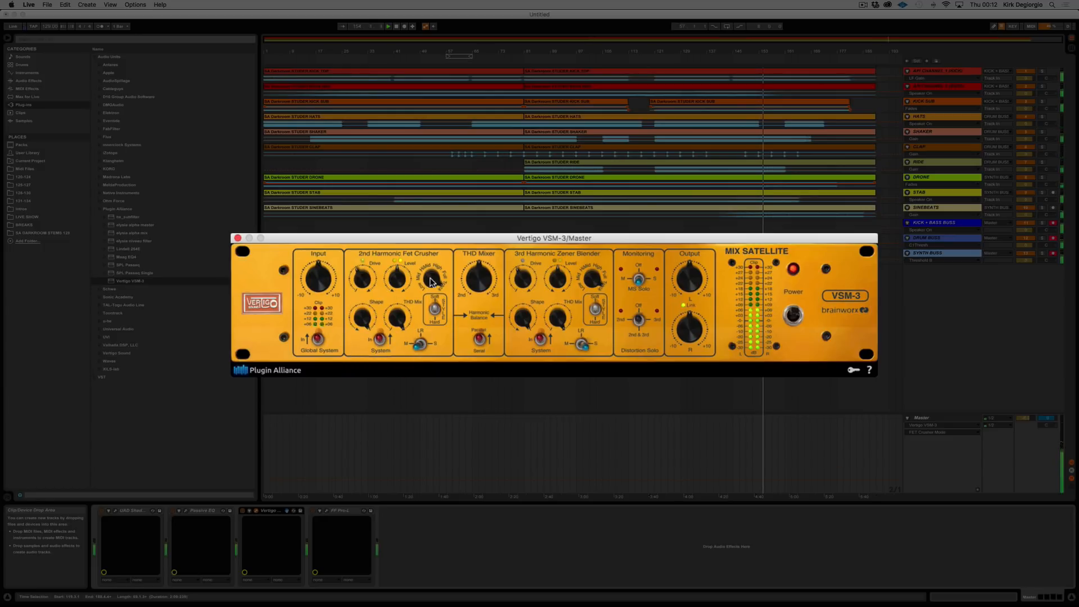
click(593, 281)
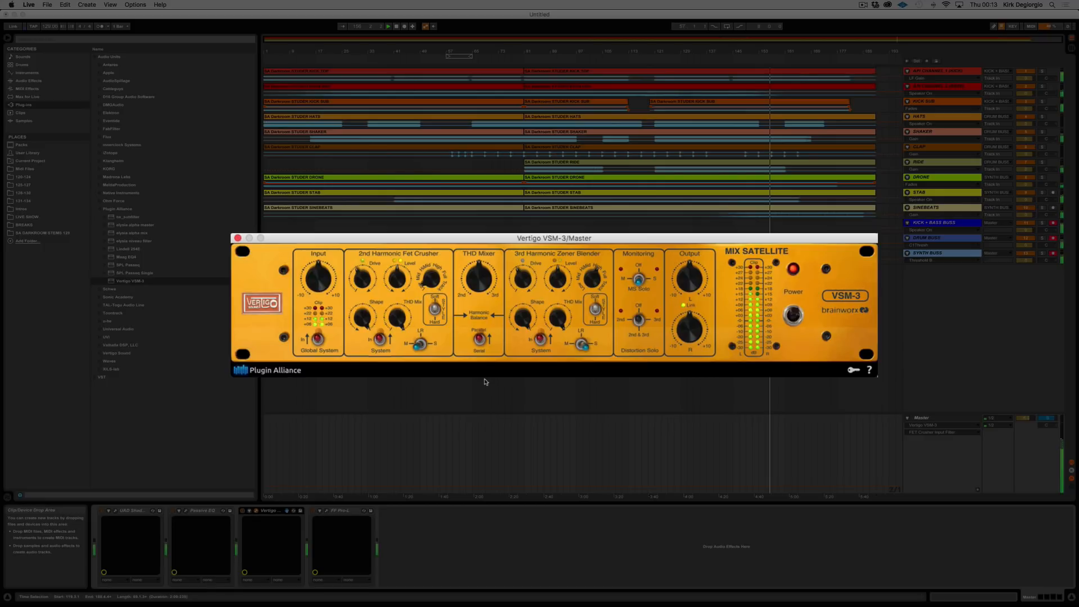
- Adjust the drive of the VSM-3's Fet Crusher and Zener Blender sections and toggle both System switches
drag(363, 280, 420, 385)
drag(523, 280, 500, 439)
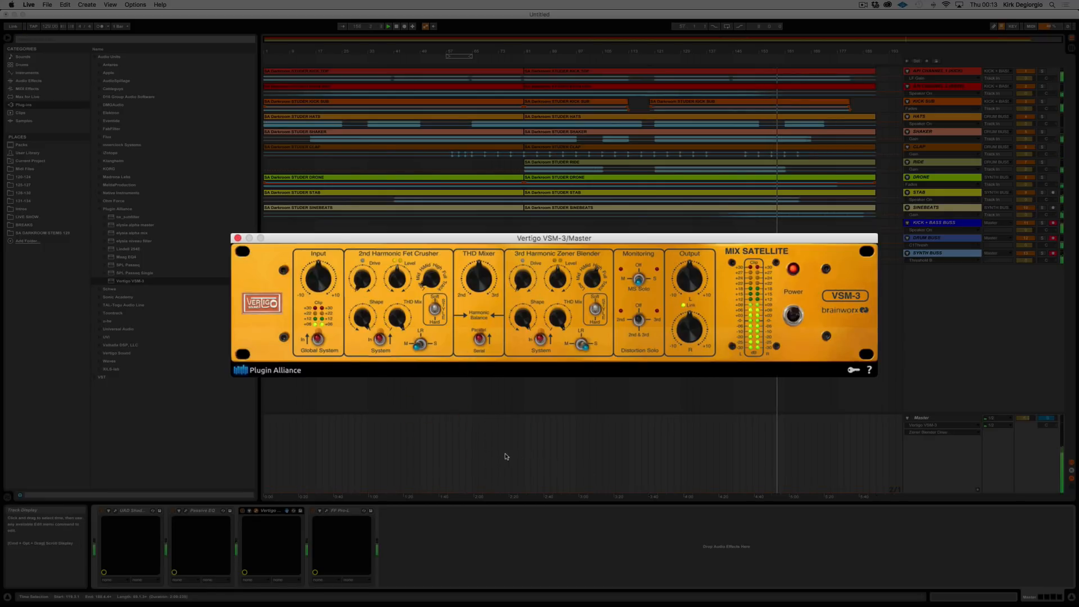
click(380, 340)
click(540, 340)
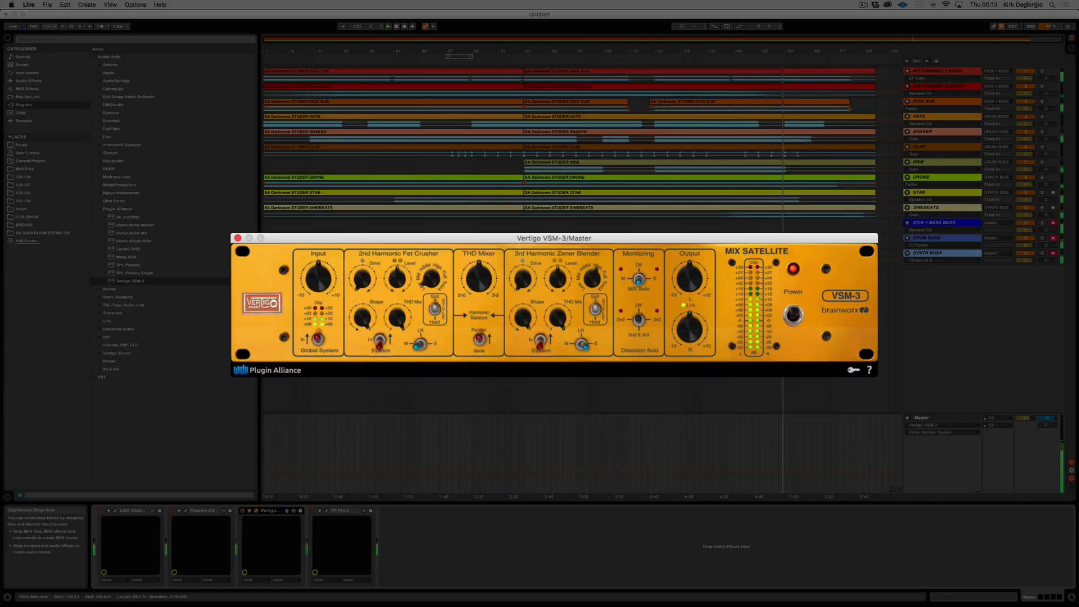
click(520, 257)
drag(520, 258, 521, 238)
click(343, 261)
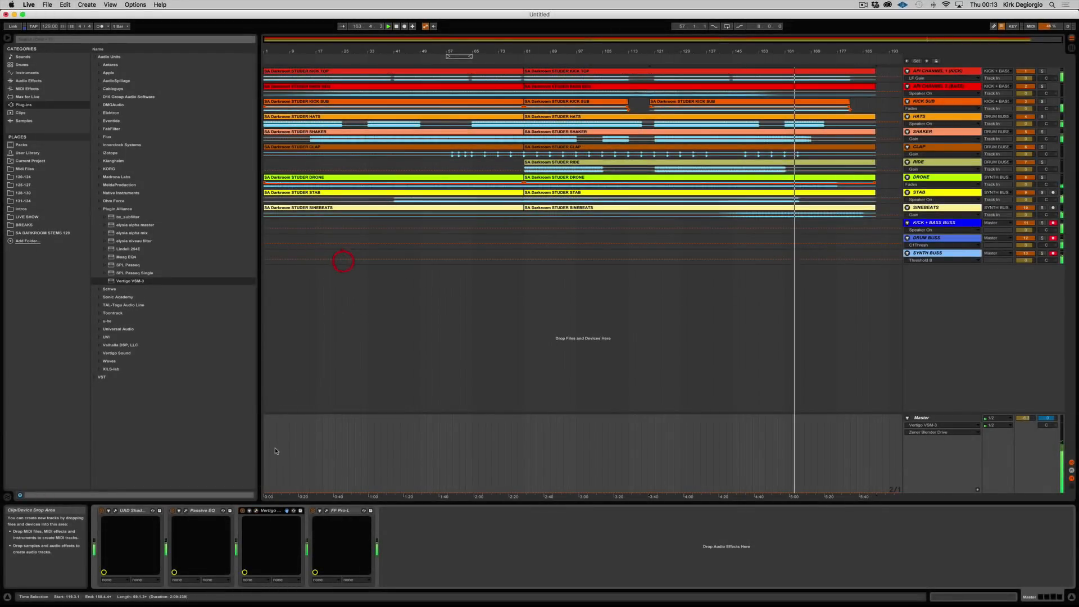
click(270, 511)
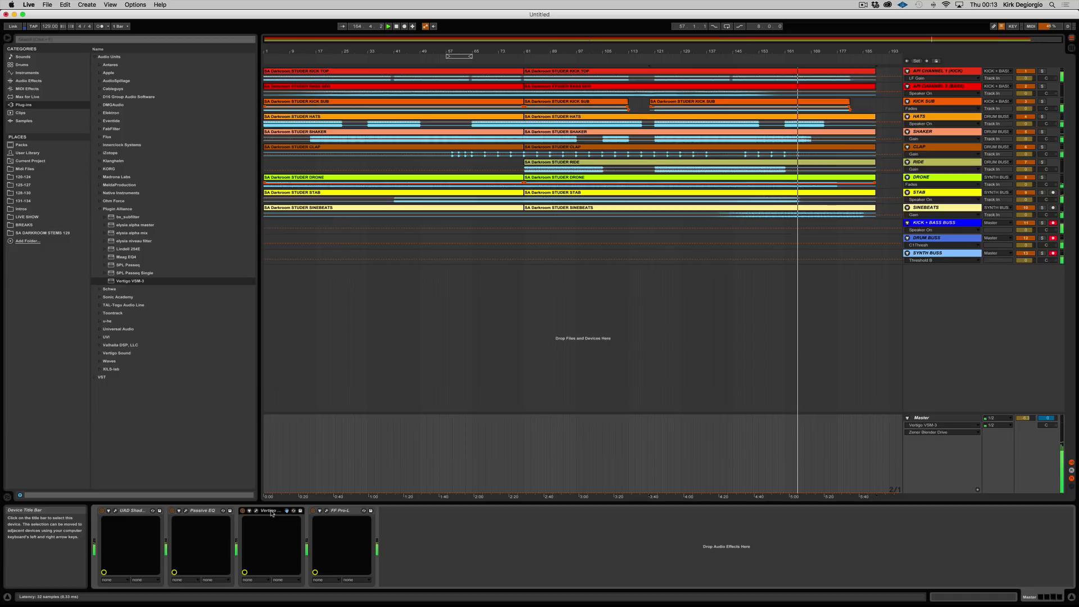
key(Delete)
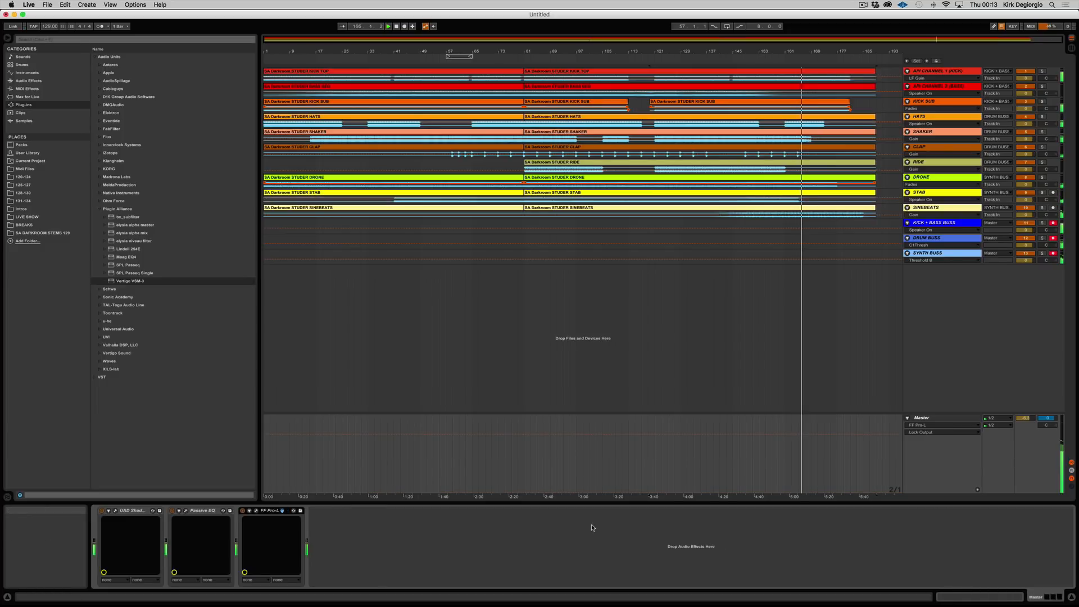
- Raise the FF Pro-L limiter's gain to about +4.6 while playing from around bar 129, and stop playback
click(256, 511)
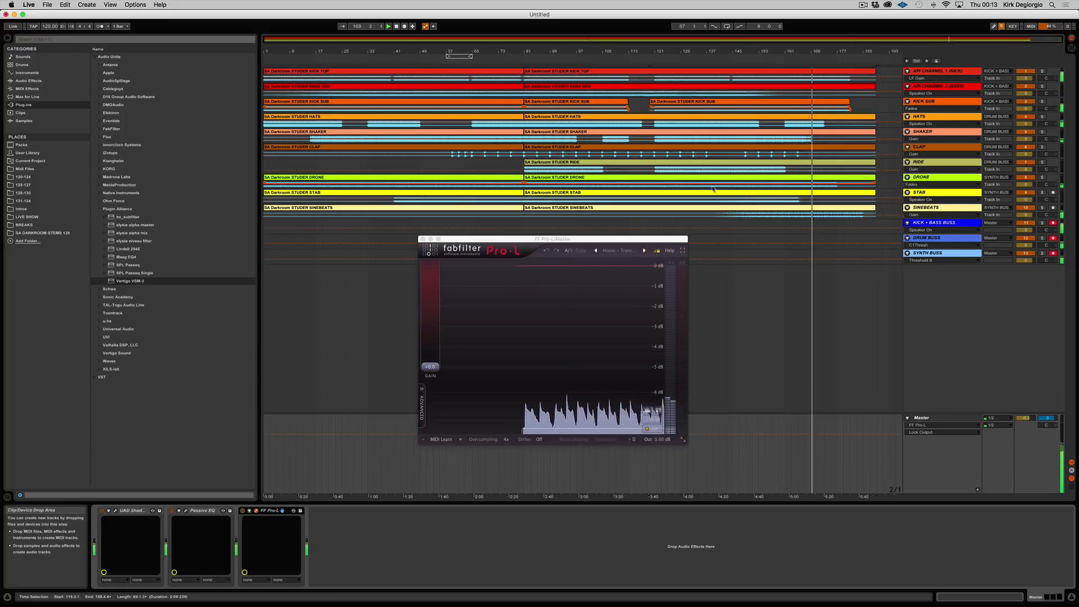
click(685, 59)
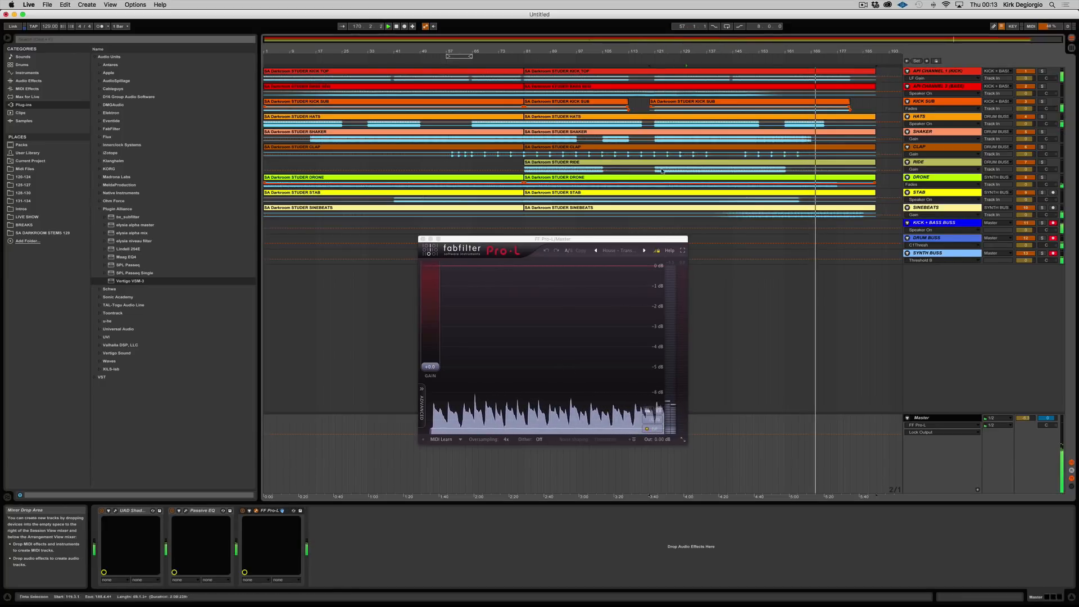
drag(433, 366, 435, 350)
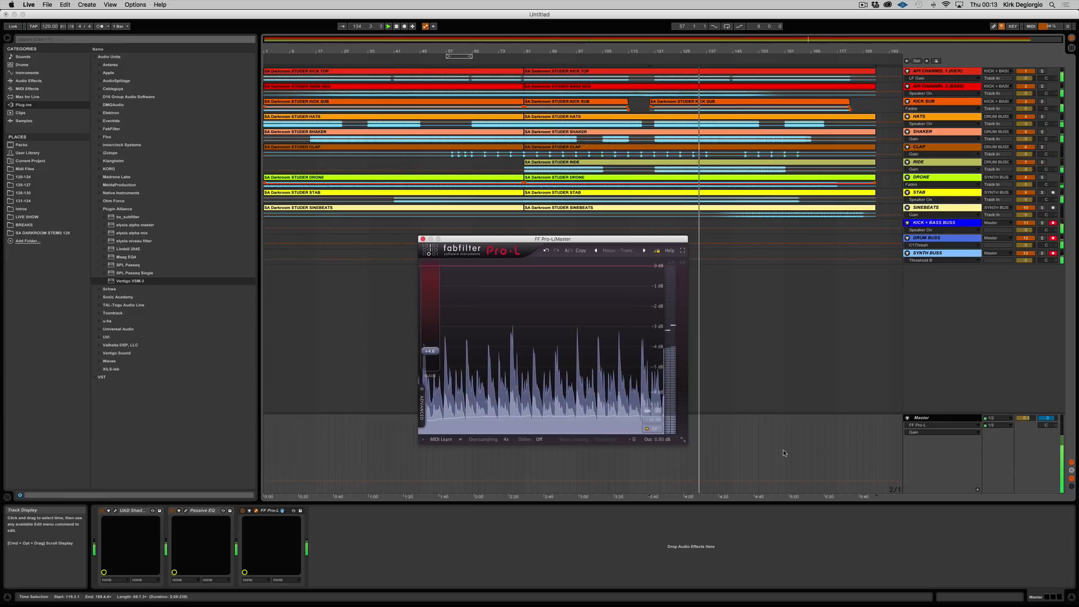
click(423, 238)
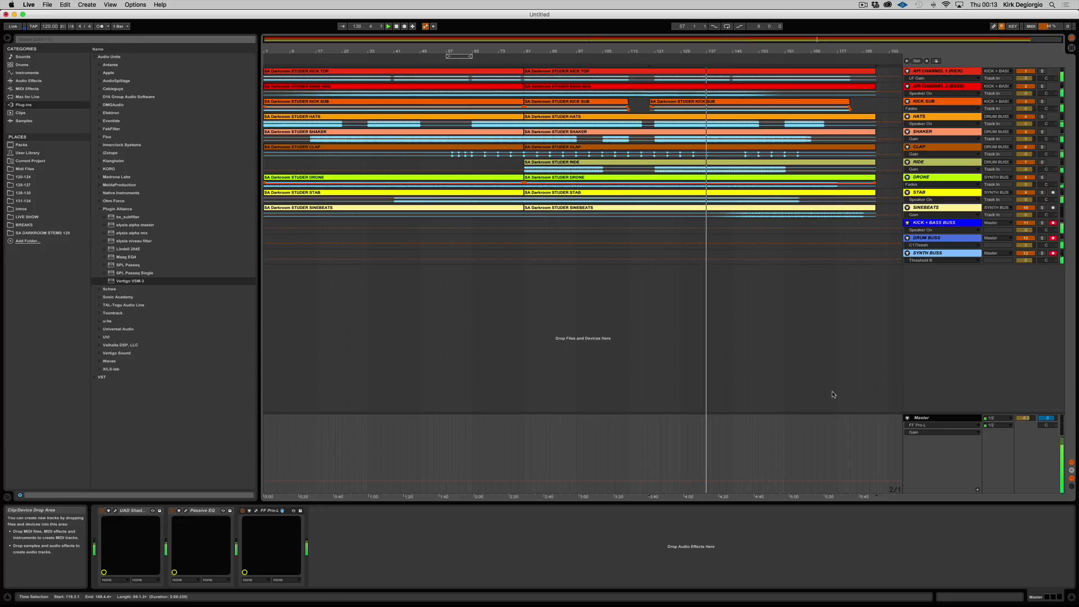
click(395, 27)
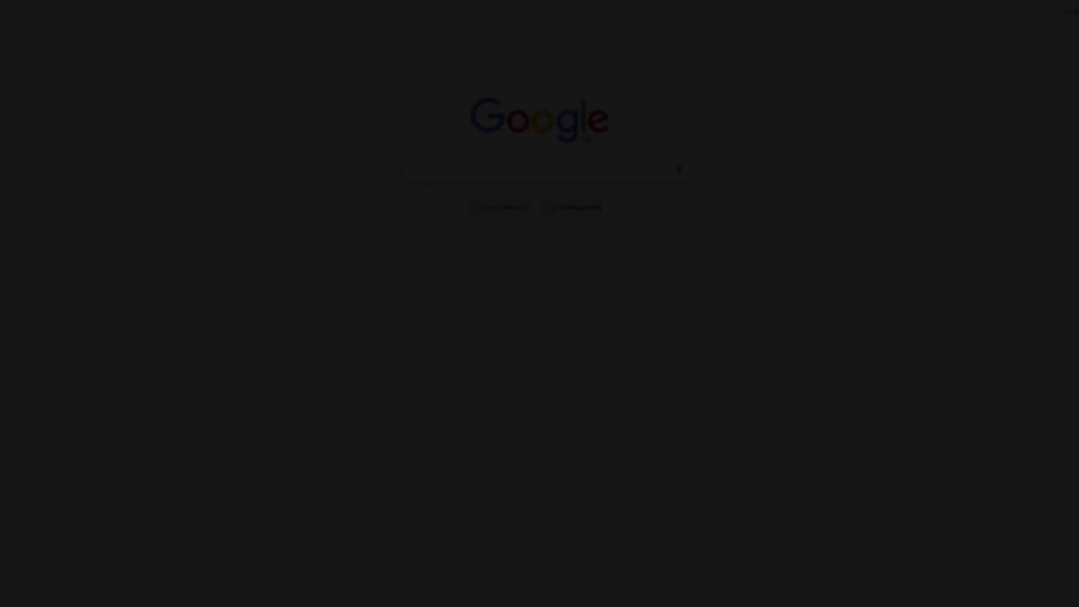
- Switch to Chrome, open the Groovy Techno course page on sonicacademy.com, and browse the course's Resources folders
text(sonicacademy.com/courses/groovy-techno-with-christian-vance)
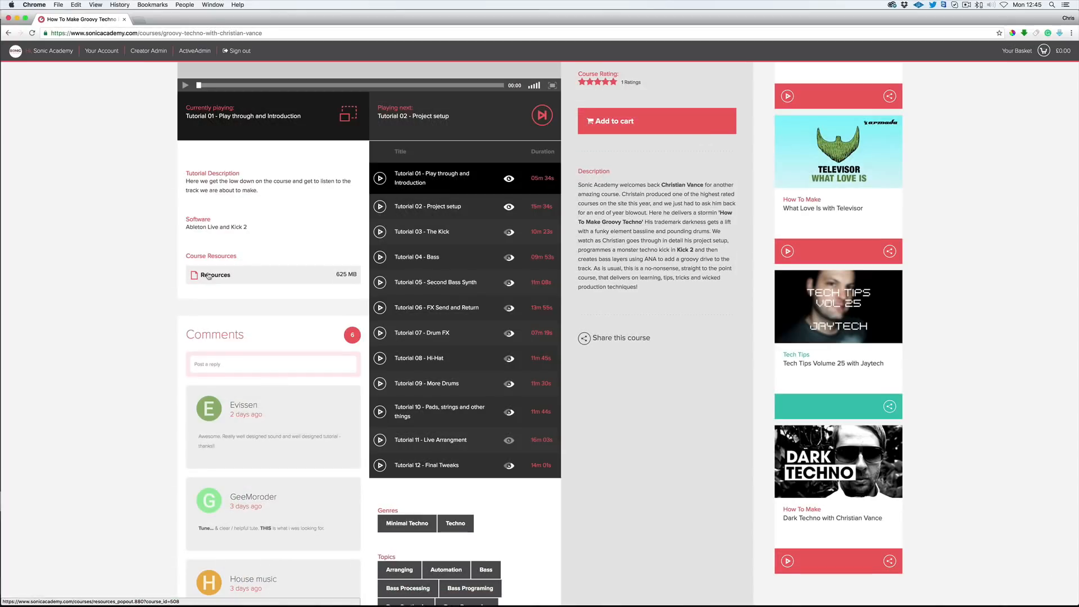
click(215, 275)
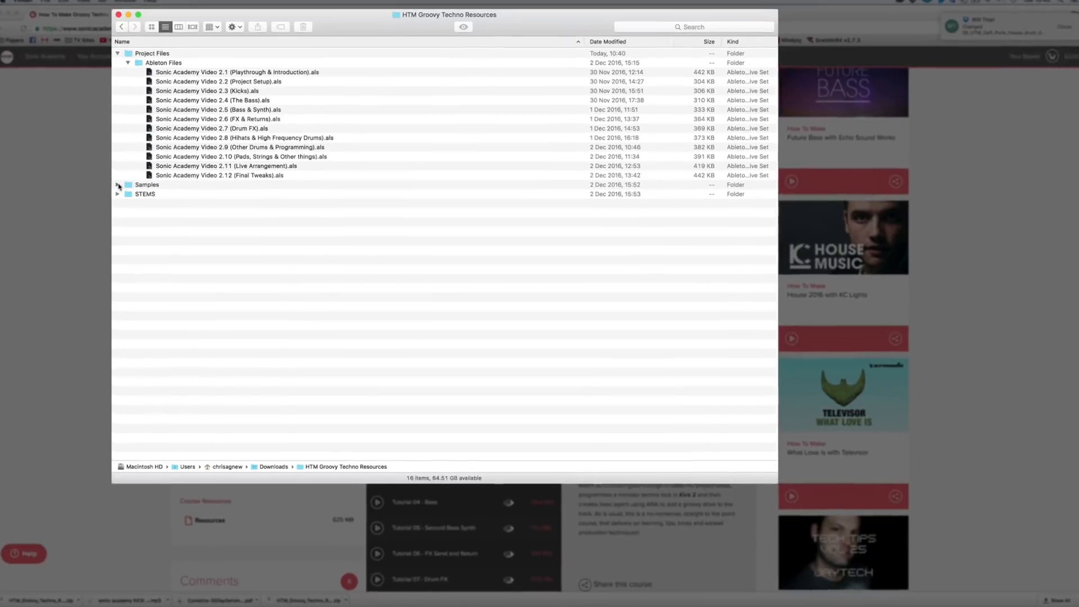
click(113, 180)
click(94, 317)
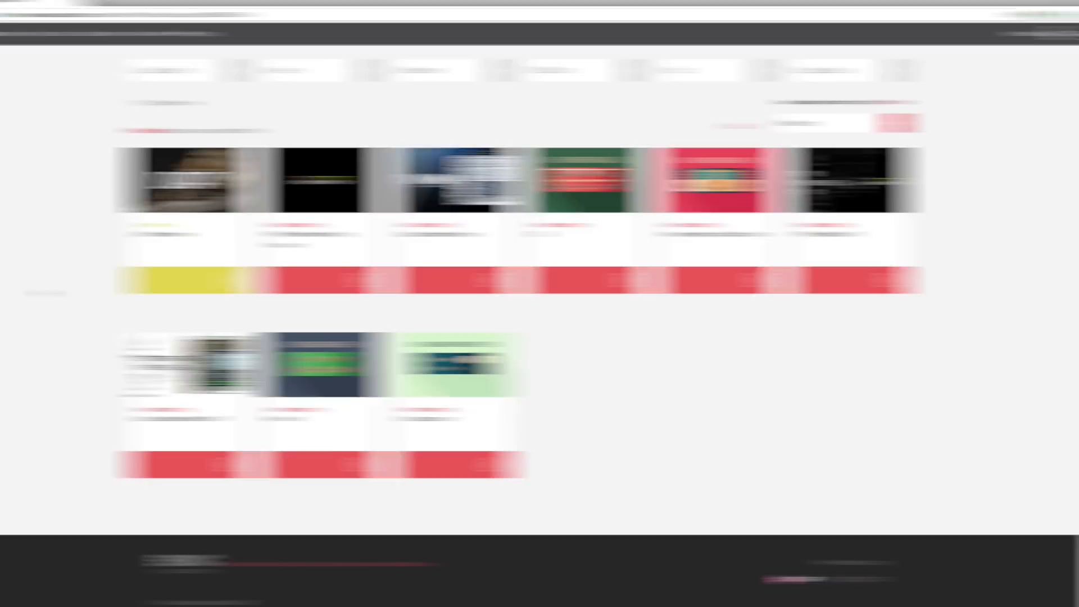